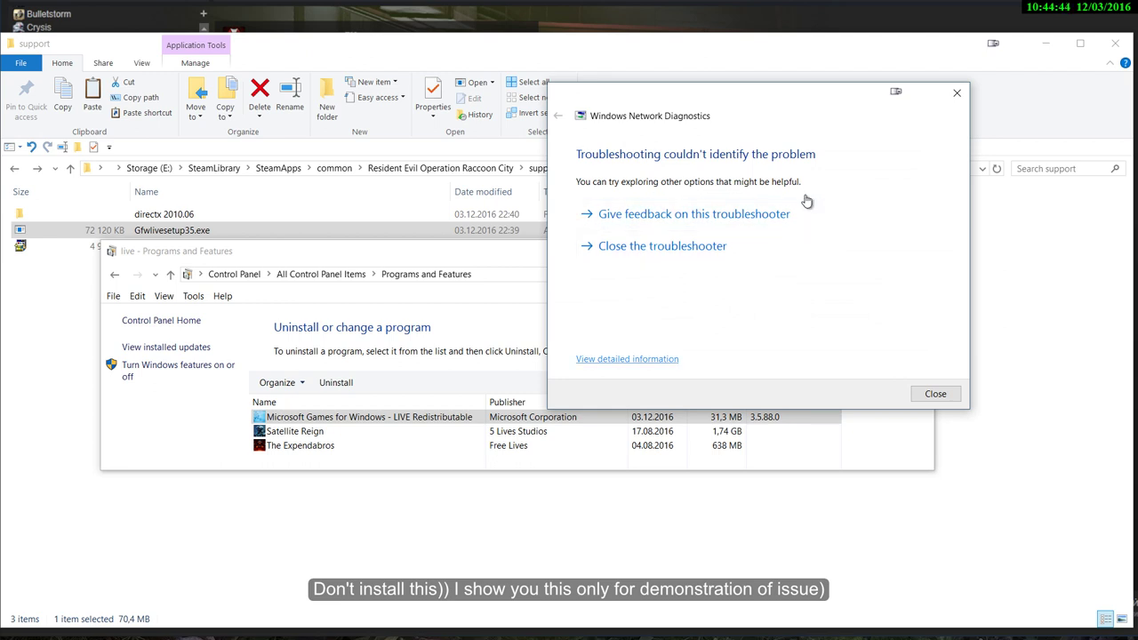
# Step: Close the network troubleshooter and try launching Resident Evil: Operation Raccoon City from the game library
pyautogui.click(806, 203)
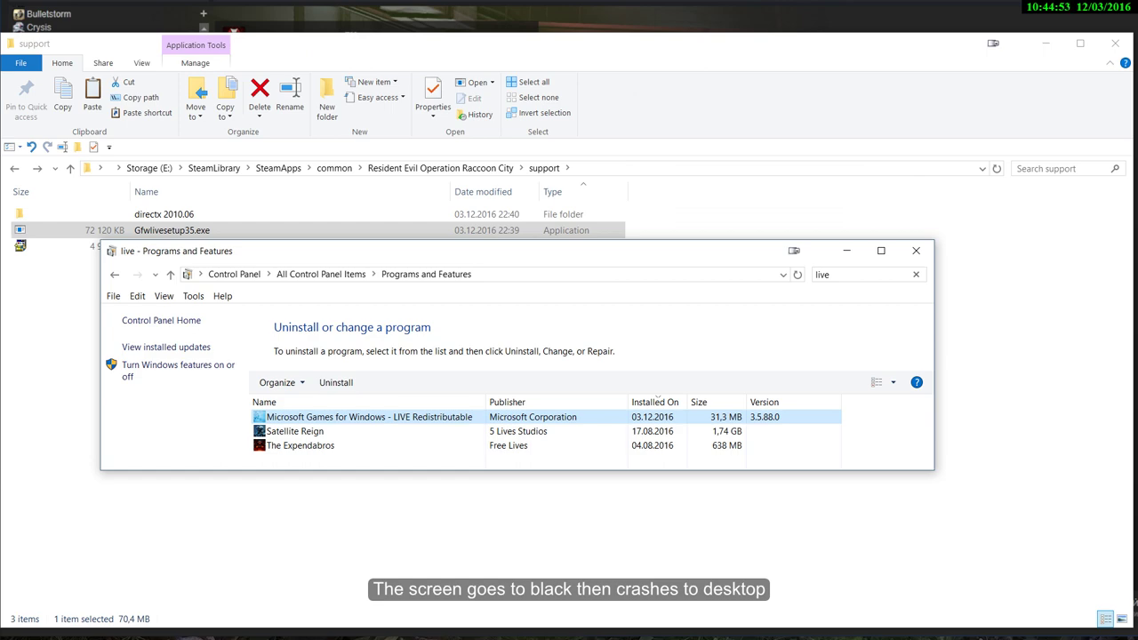
pyautogui.click(1066, 5)
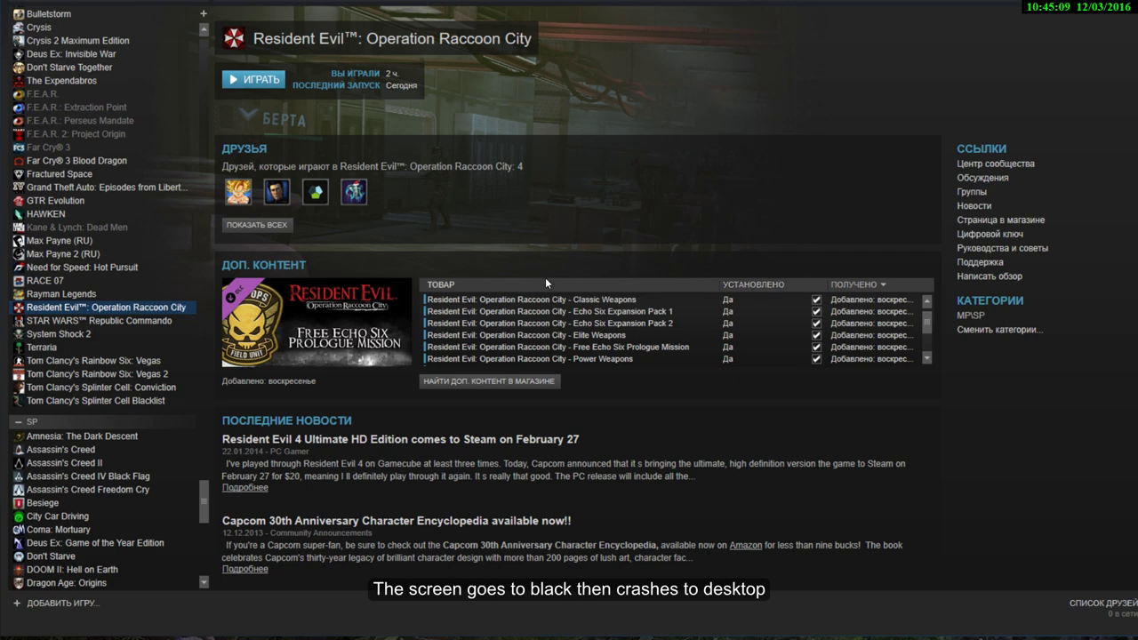
pyautogui.doubleClick(106, 309)
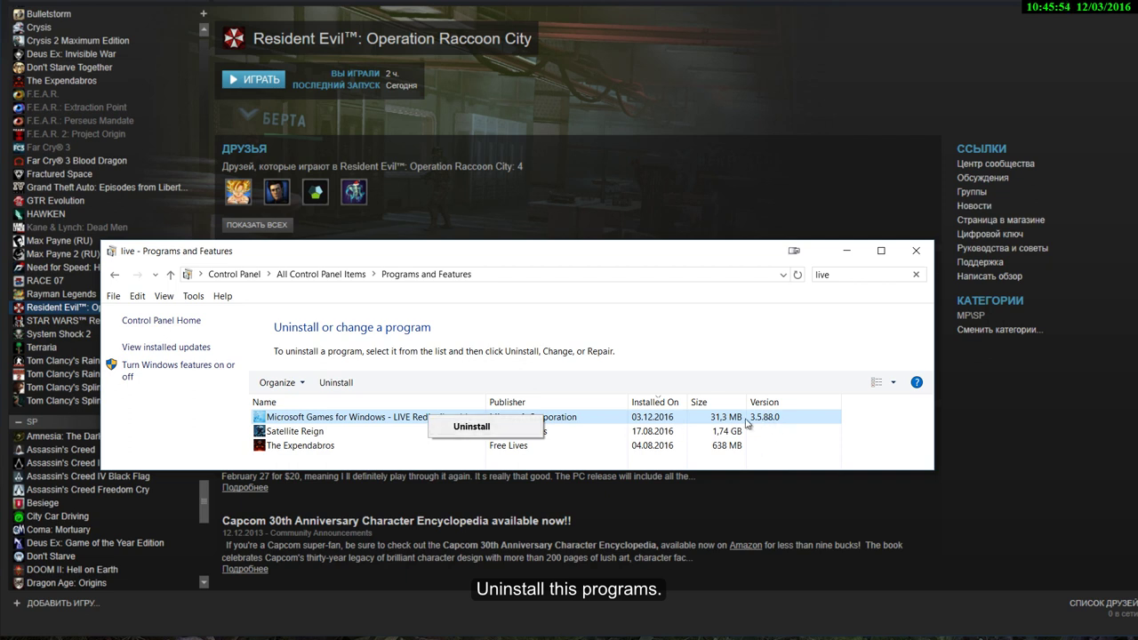
# Step: Uninstall Microsoft Games for Windows - LIVE Redistributable from the installed programs and confirm the removal
pyautogui.click(500, 425)
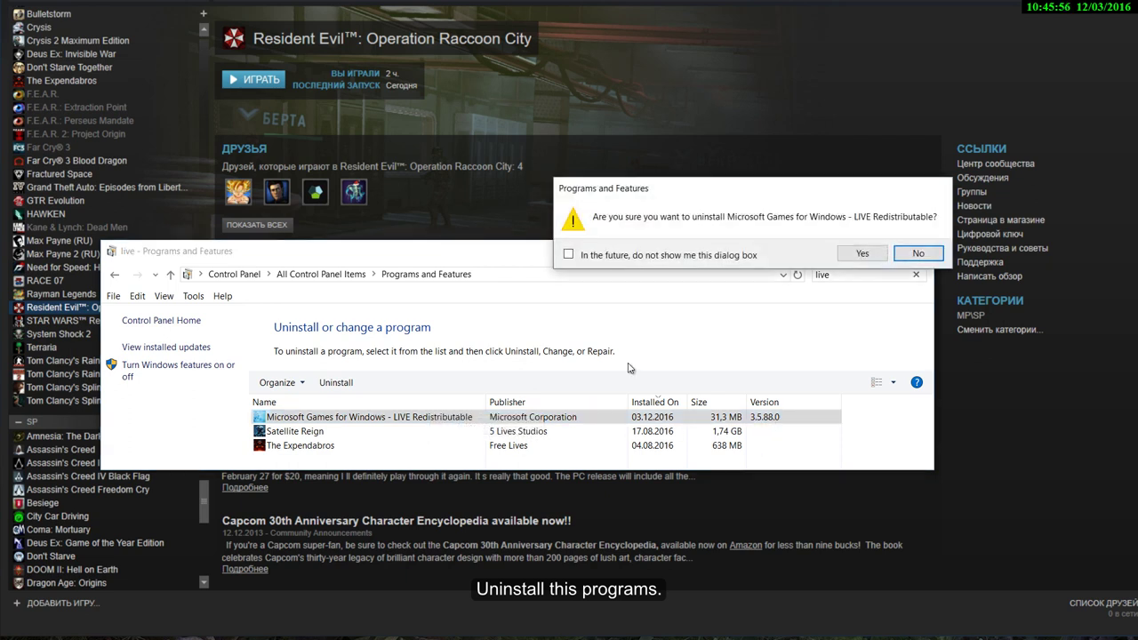
pyautogui.click(859, 253)
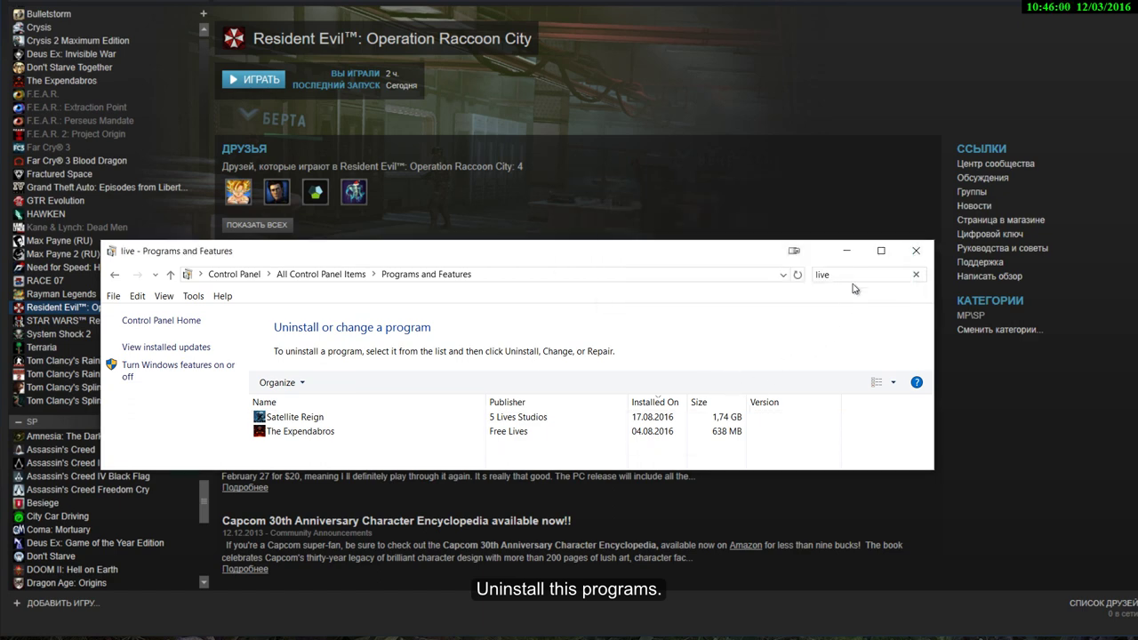
# Step: Filter the installed programs by "mark" to uninstall Microsoft Games for Windows Marketplace, and recheck the list with the filter "live"
pyautogui.click(856, 278)
pyautogui.write('mark')
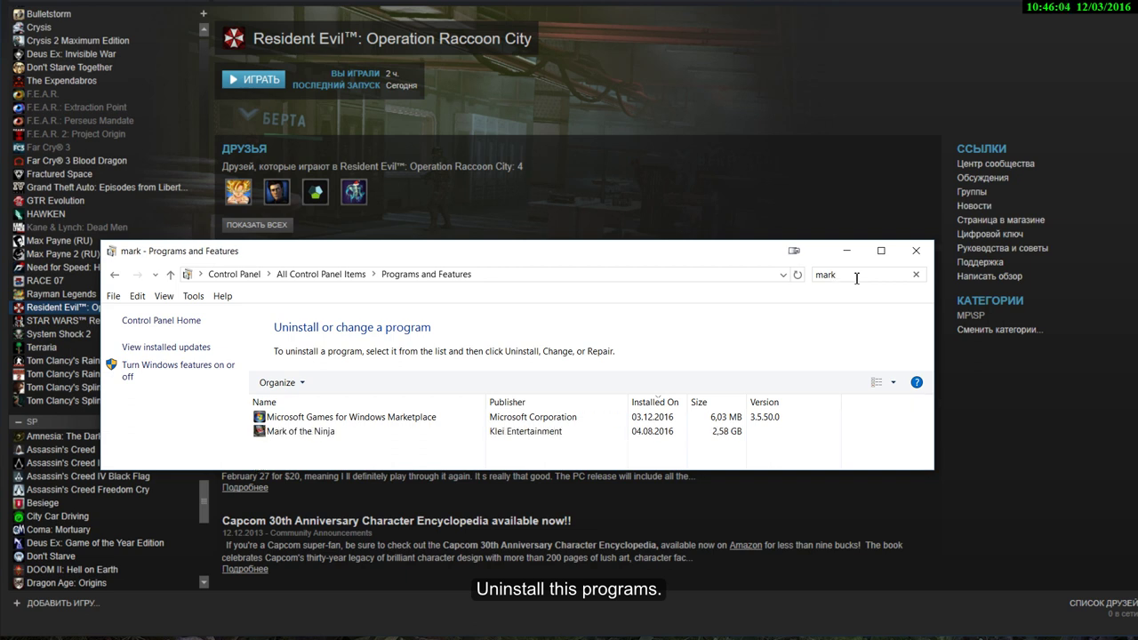
pyautogui.click(411, 424)
pyautogui.rightClick(411, 417)
pyautogui.click(437, 428)
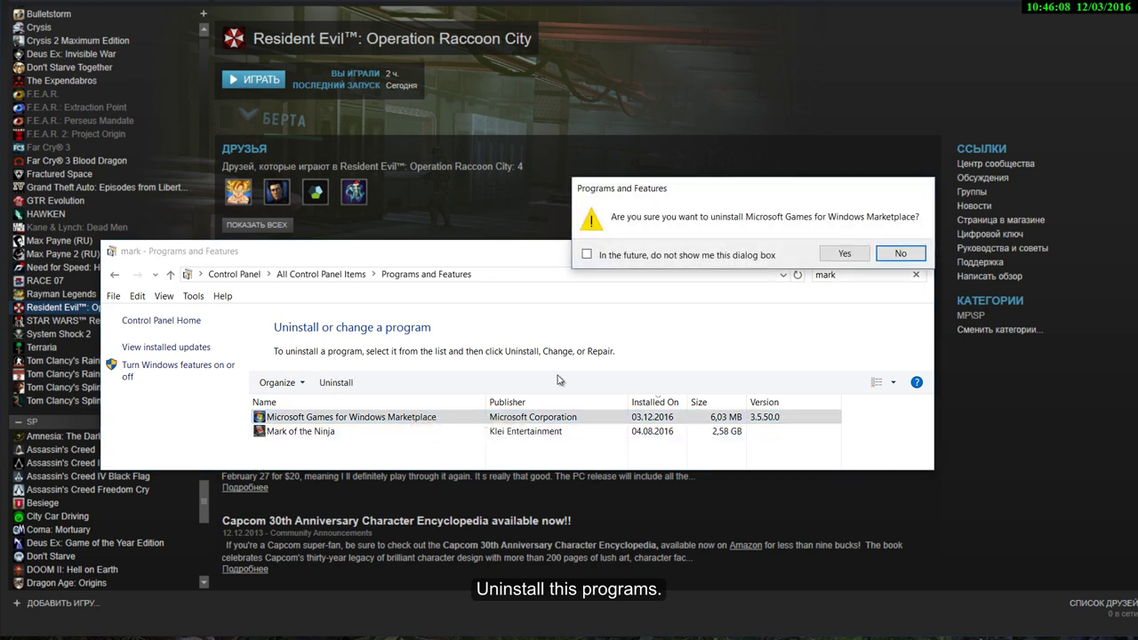
pyautogui.click(855, 255)
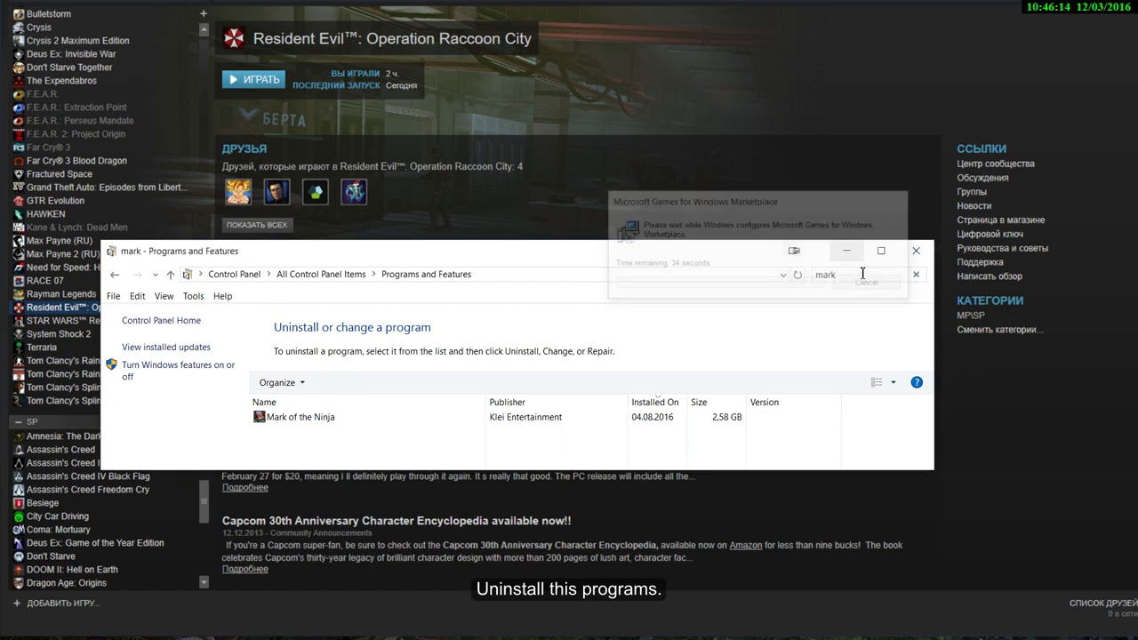
pyautogui.click(857, 276)
pyautogui.write('live')
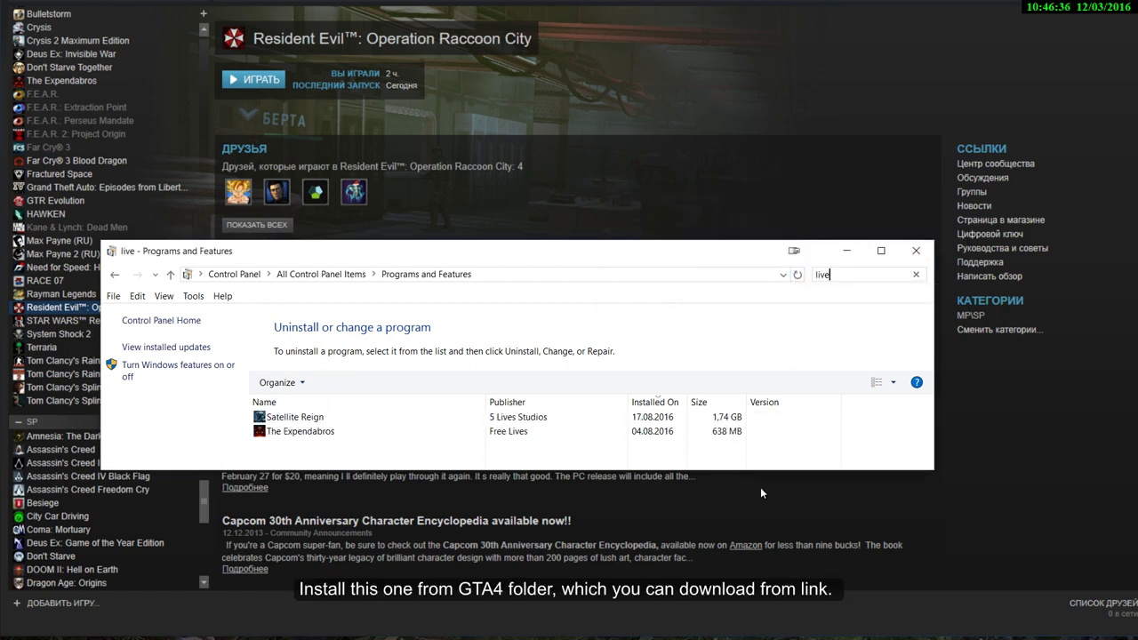
# Step: Switch to the Root_folders_from_GTAIV-Installers folder in File Explorer and view the screenshot of the archive's virus scan and checksum
pyautogui.hotkey('alt', 'Tab')
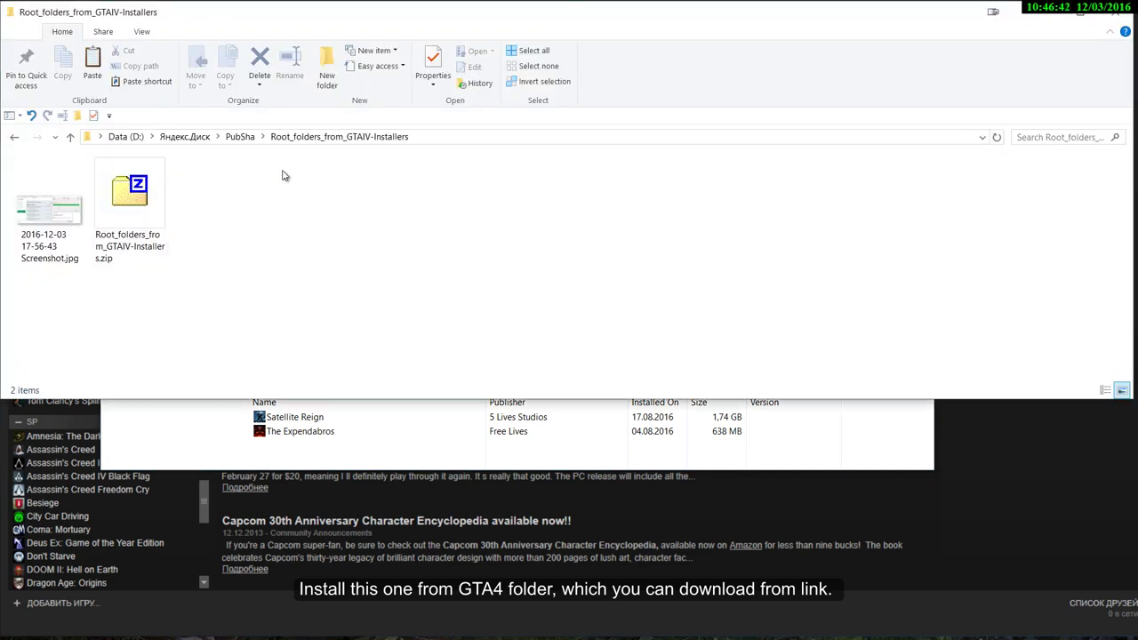
pyautogui.click(129, 236)
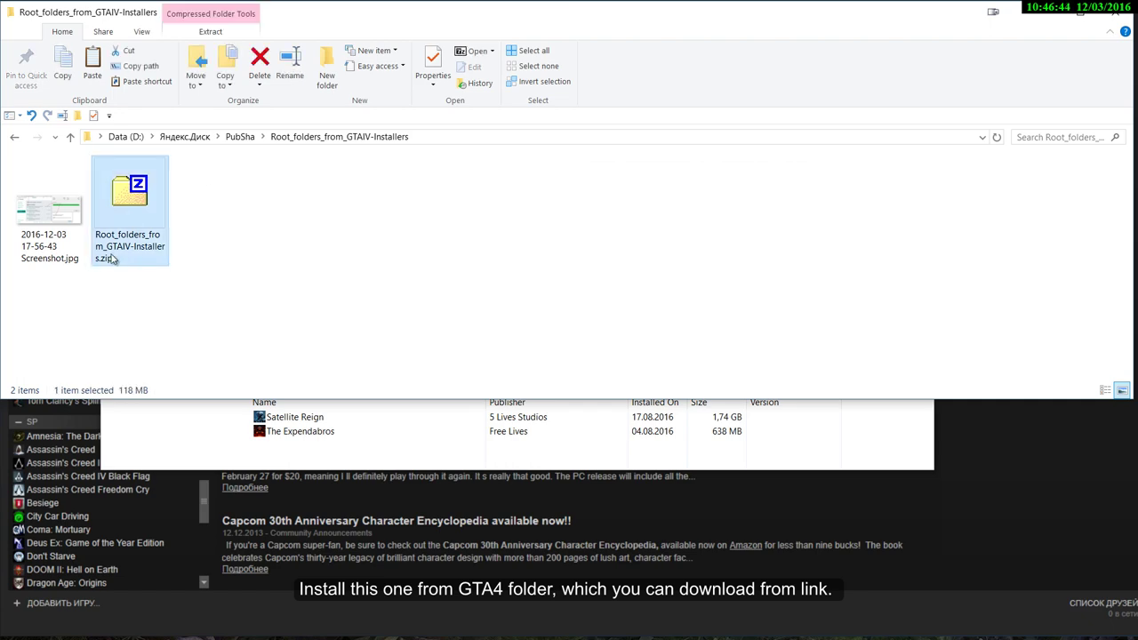
pyautogui.doubleClick(52, 240)
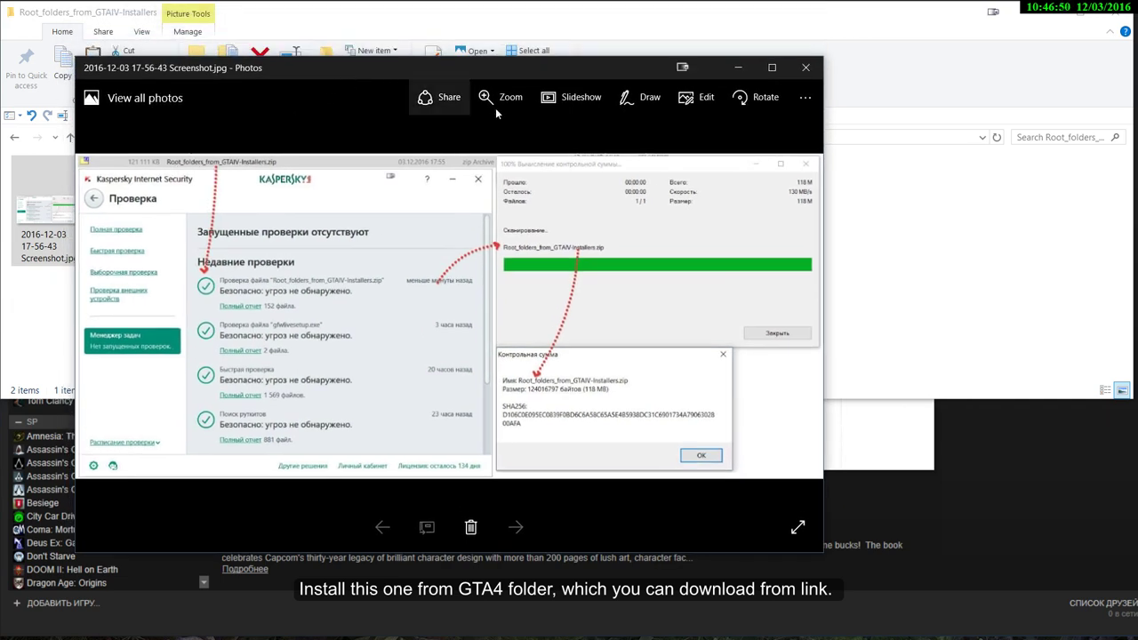
pyautogui.moveTo(528, 96); pyautogui.dragTo(705, 175)
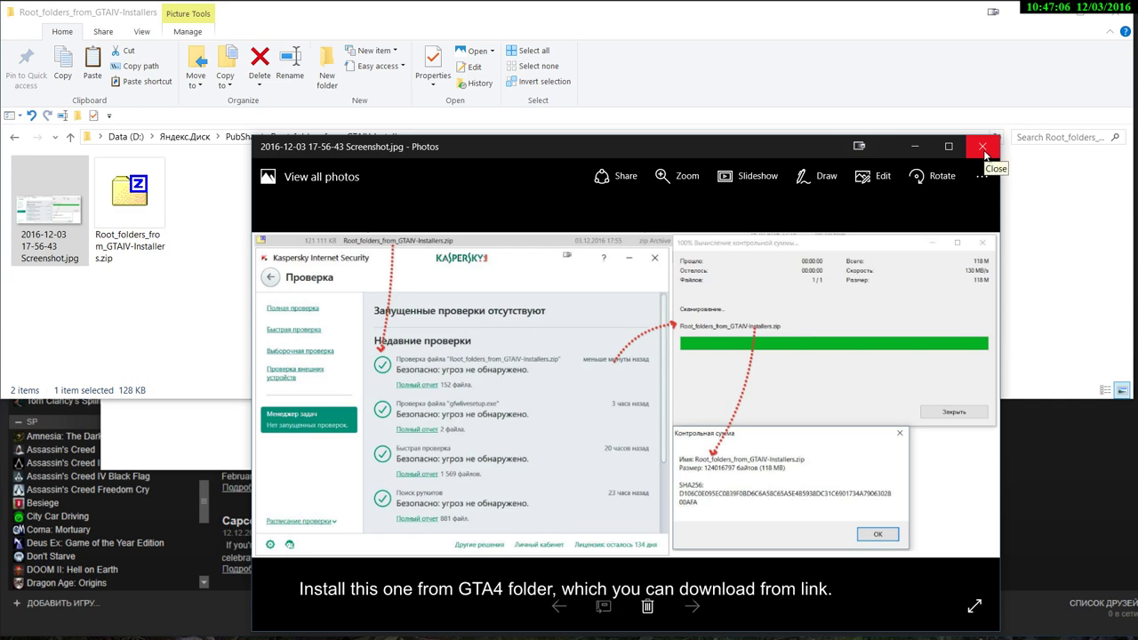
pyautogui.click(983, 147)
# Step: Extract Root_folders_from_GTAIV-Installers.zip with 7-Zip into a folder of the same name and open that folder
pyautogui.rightClick(140, 209)
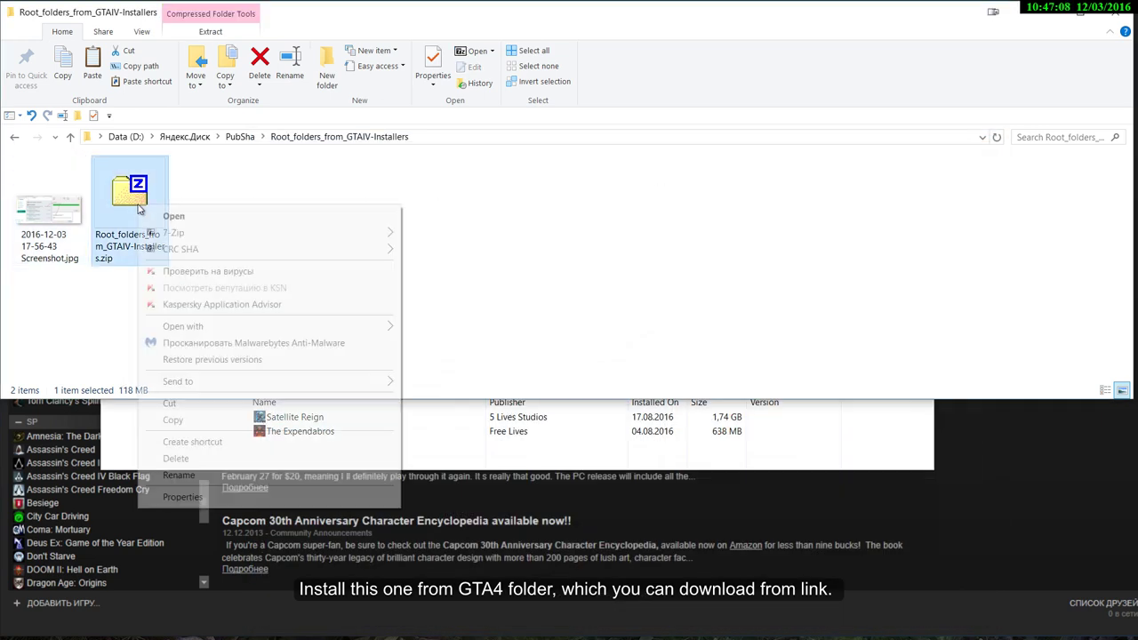
pyautogui.moveTo(292, 236)
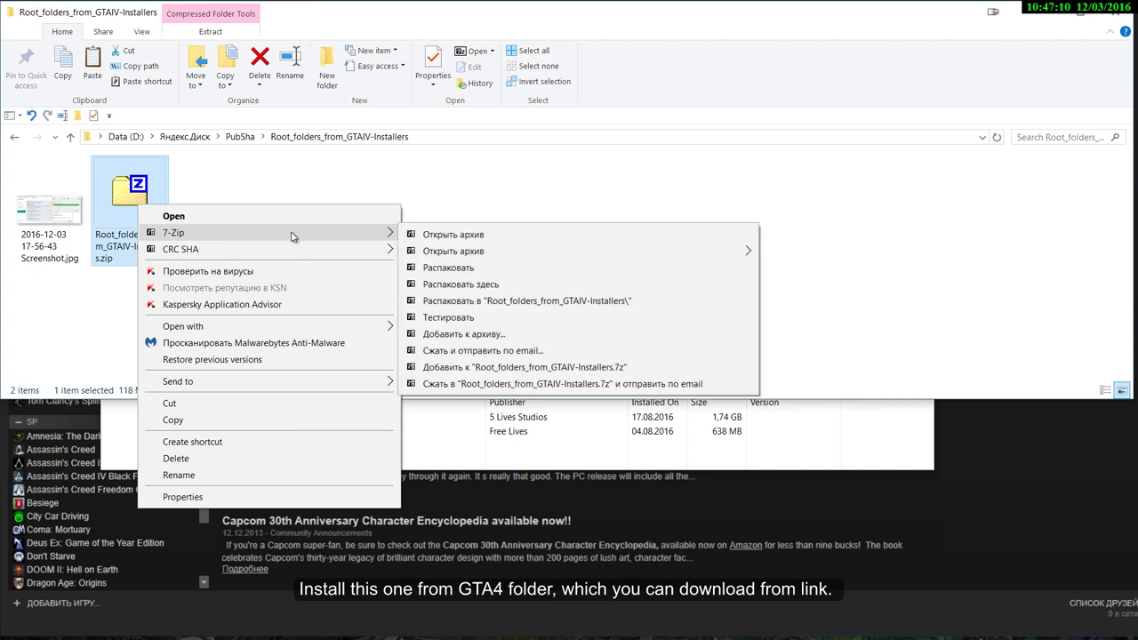
pyautogui.click(506, 302)
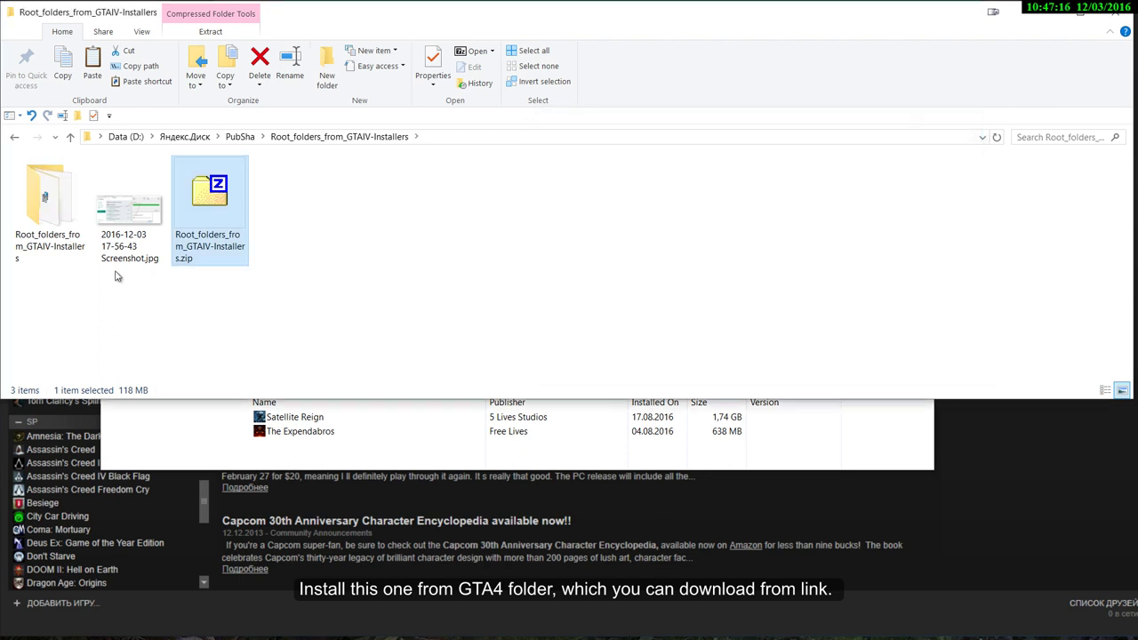
pyautogui.doubleClick(49, 203)
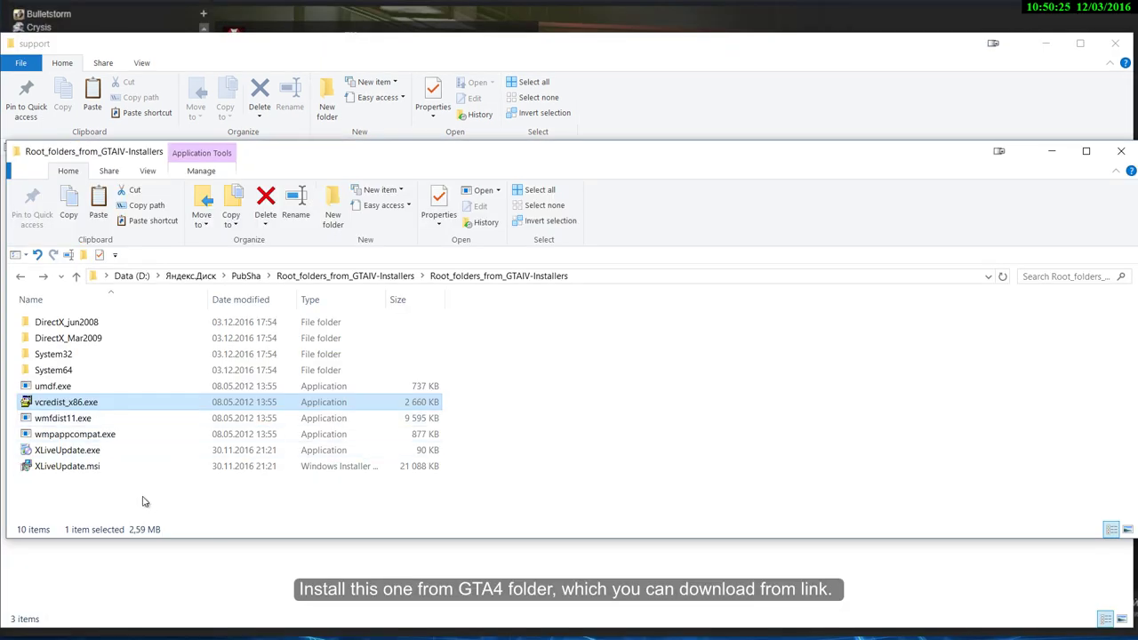
# Step: Select XLiveUpdate.msi, XLiveUpdate.exe, vcredist_x86.exe and the System64 folder among the extracted files
pyautogui.moveTo(142, 502); pyautogui.dragTo(92, 466)
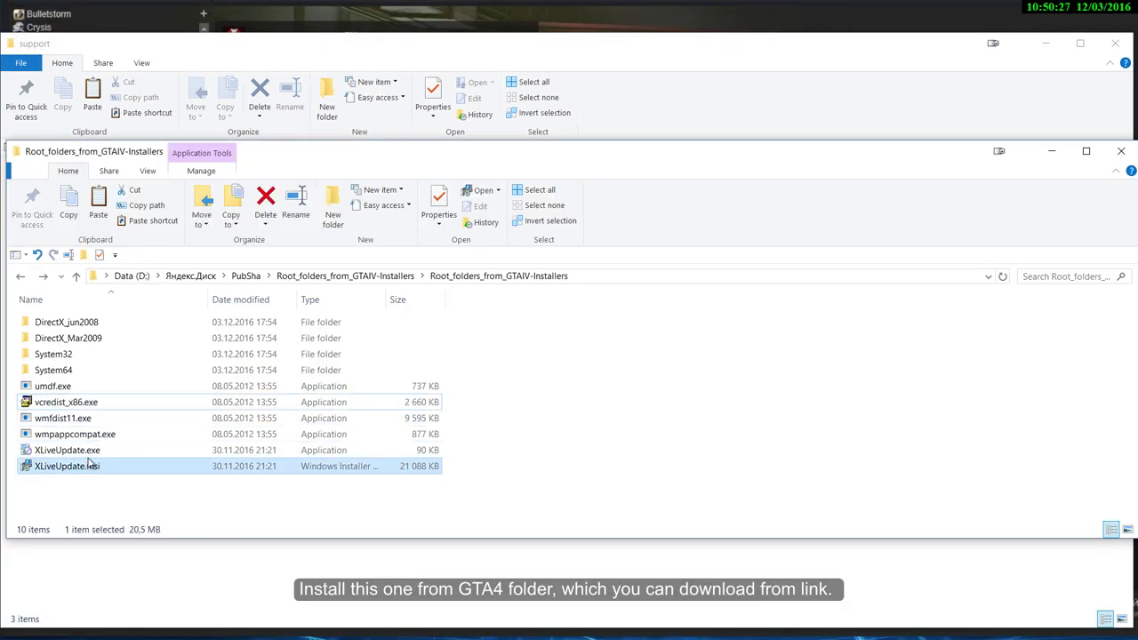
pyautogui.keyDown('ctrl'); pyautogui.click(88, 451); pyautogui.keyUp('ctrl')
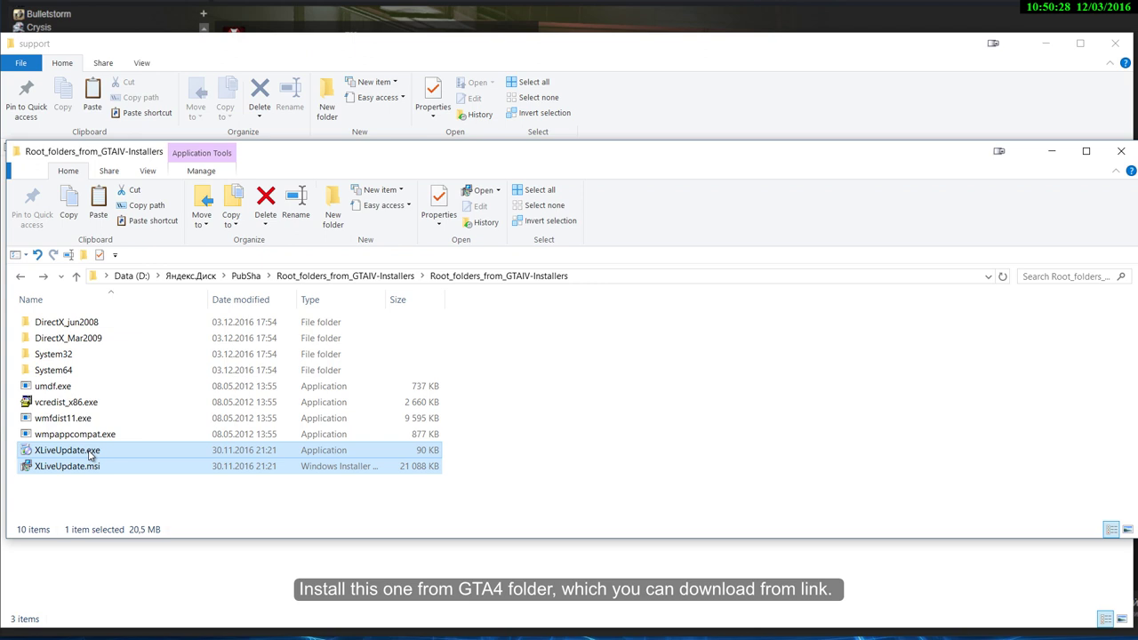
pyautogui.keyDown('ctrl'); pyautogui.click(78, 402); pyautogui.keyUp('ctrl')
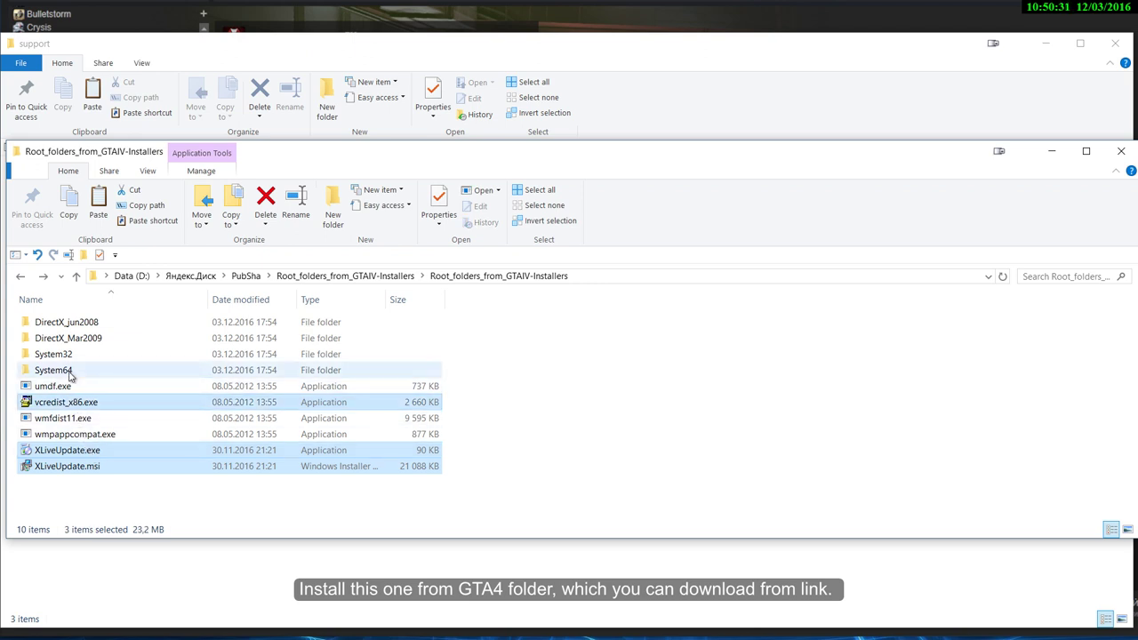
pyautogui.keyDown('ctrl'); pyautogui.click(70, 371); pyautogui.keyUp('ctrl')
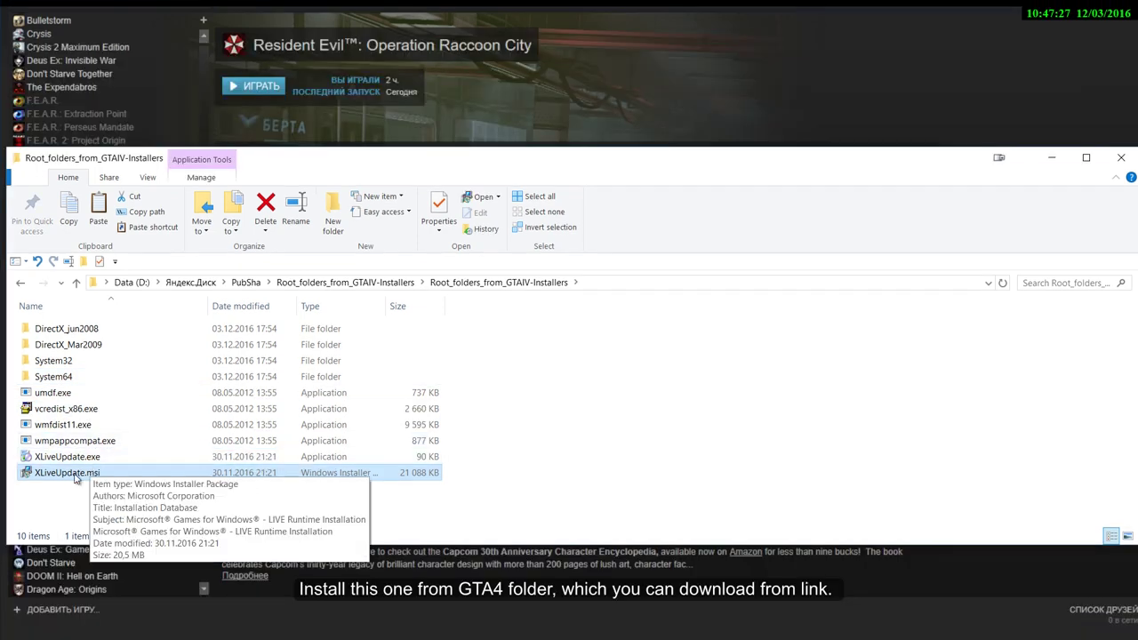
# Step: Install Microsoft Games for Windows - LIVE Redistributable from XLiveUpdate.msi, accepting the license terms and finishing the setup wizard
pyautogui.doubleClick(82, 472)
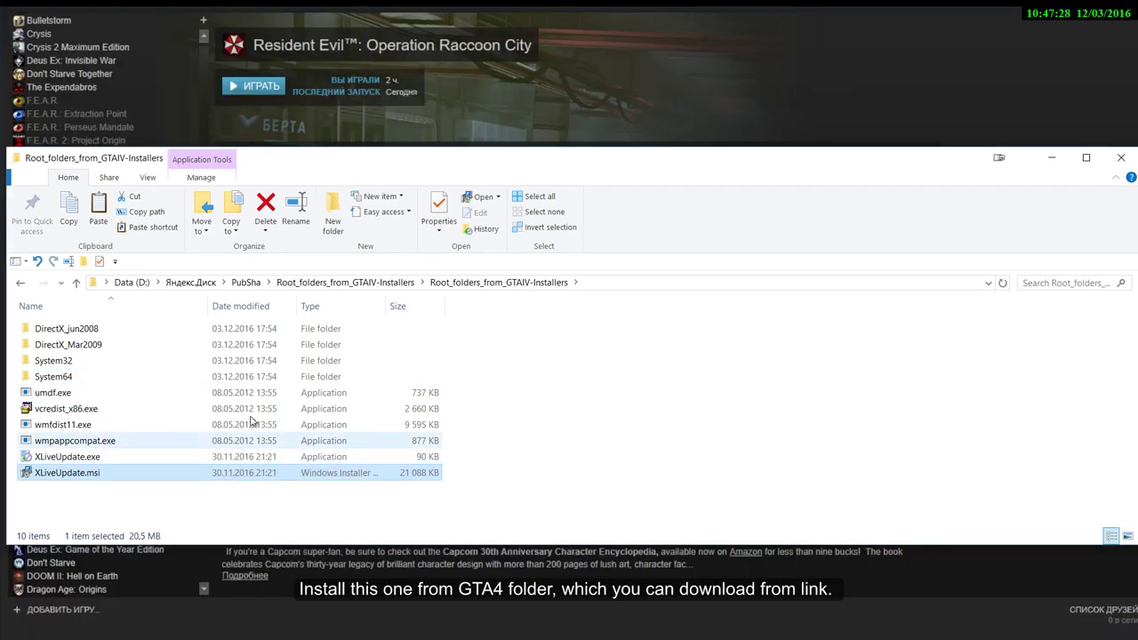
pyautogui.moveTo(602, 128); pyautogui.dragTo(375, 258)
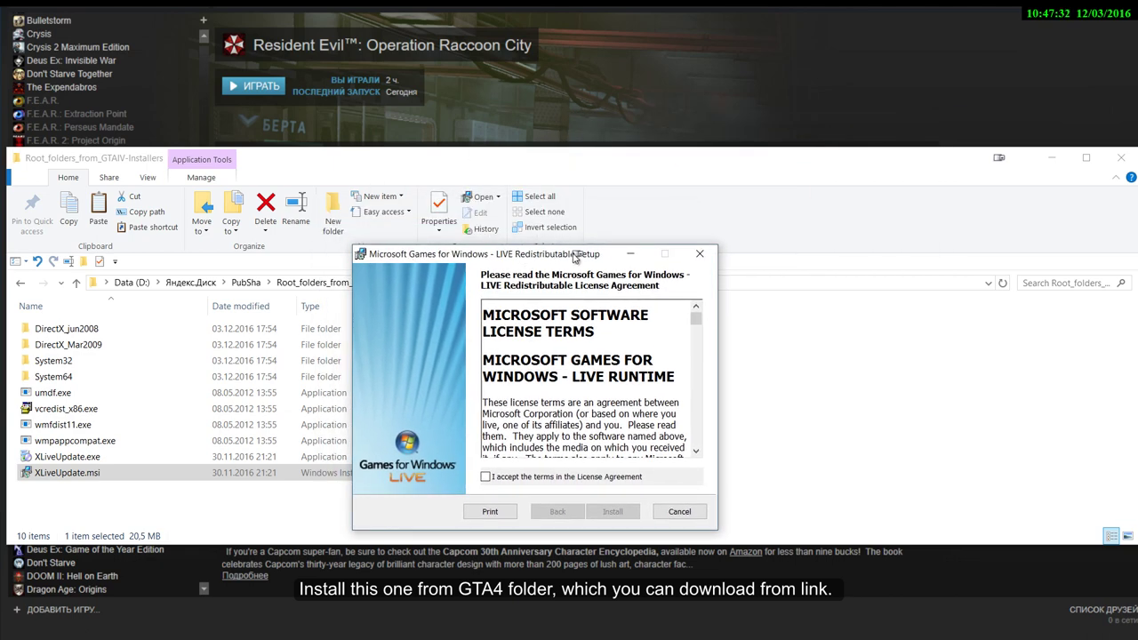
pyautogui.click(485, 477)
pyautogui.click(613, 511)
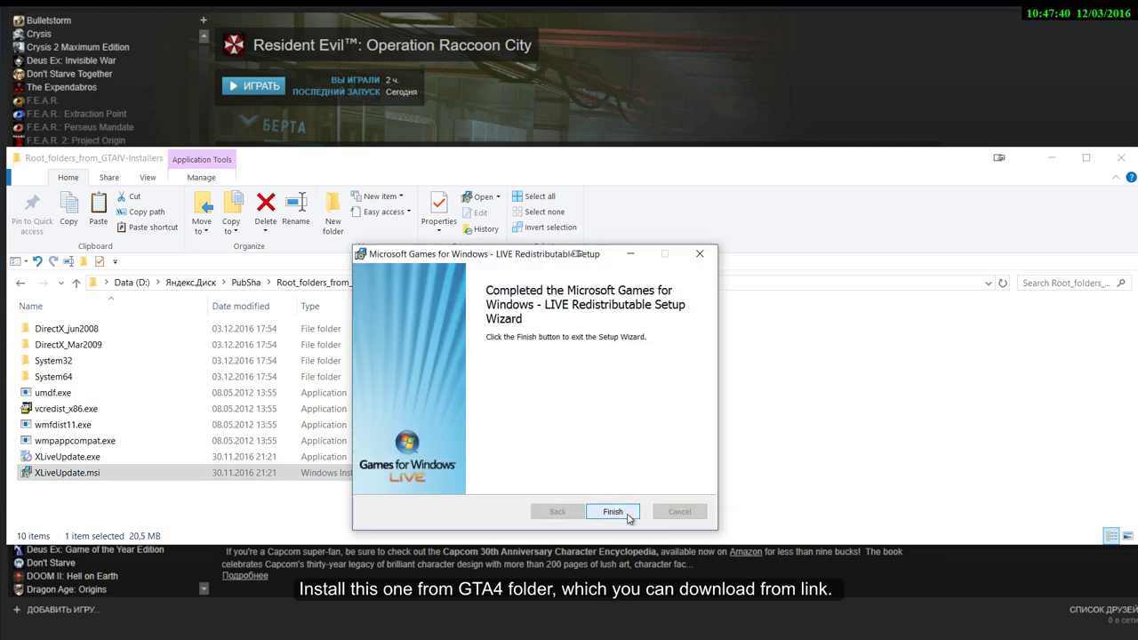
pyautogui.click(613, 512)
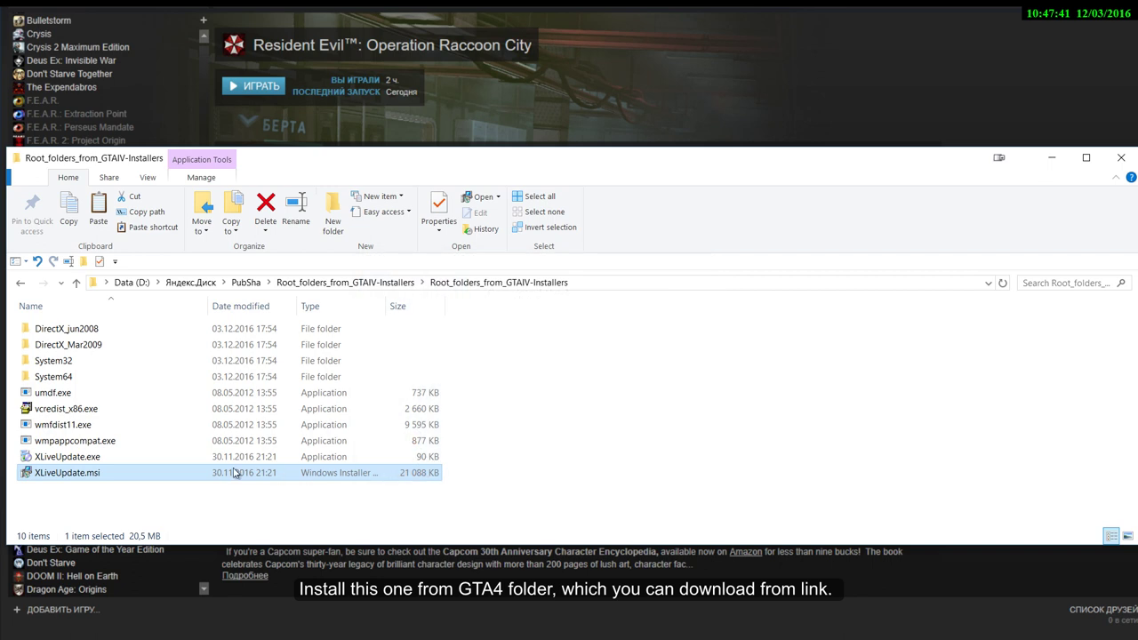
# Step: Open the System64 folder and check the Windows system type in the computer's basic system information
pyautogui.doubleClick(63, 377)
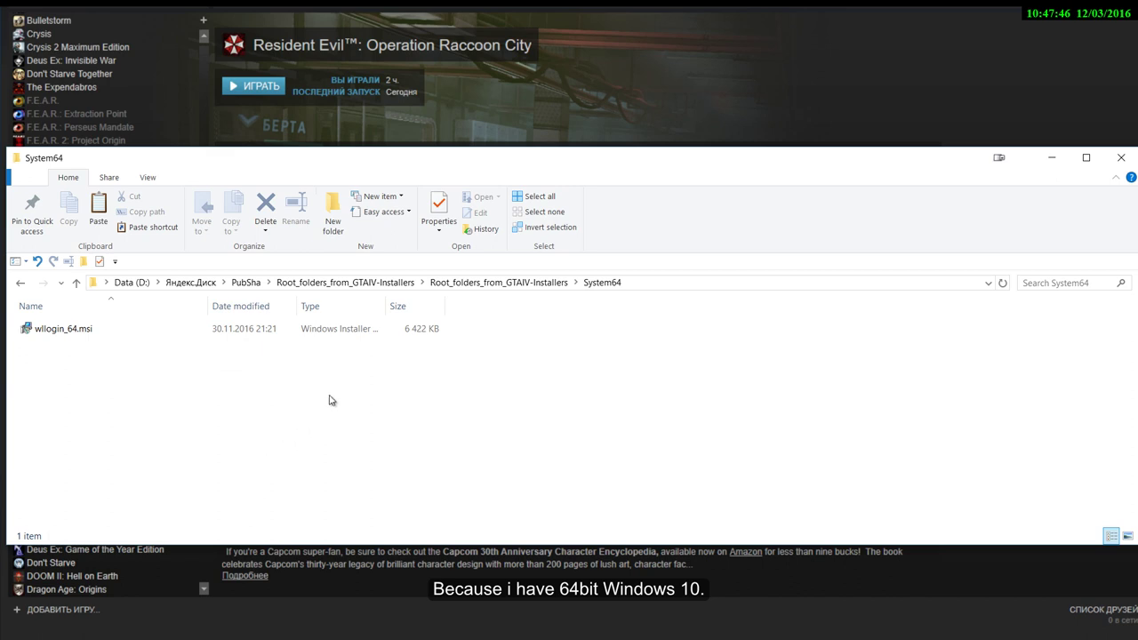
pyautogui.press('super+x')
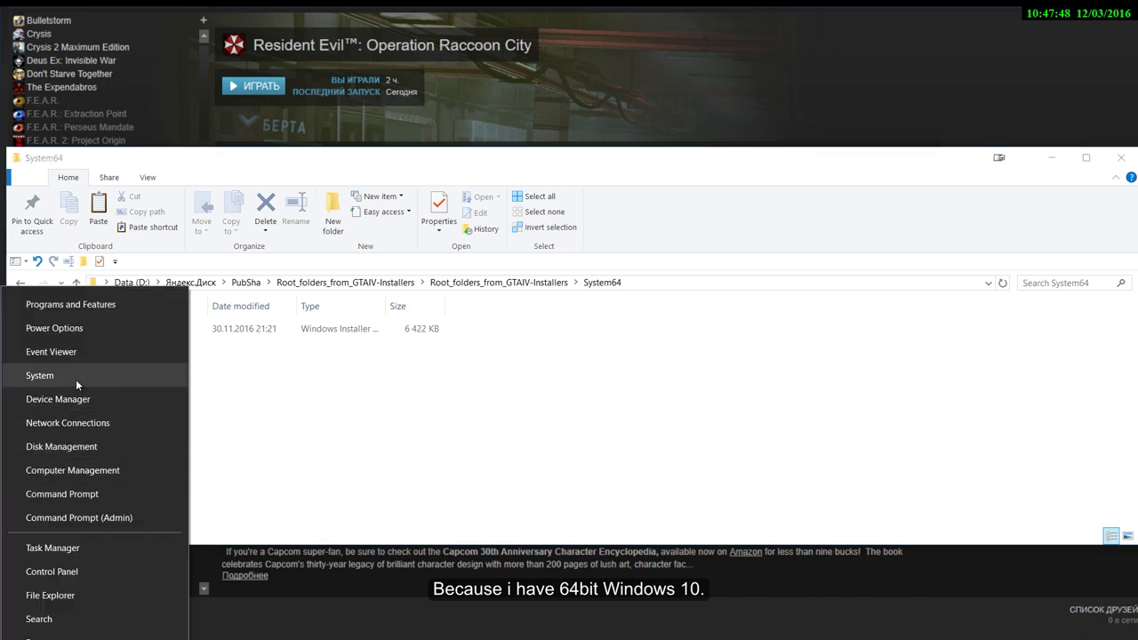
pyautogui.click(75, 376)
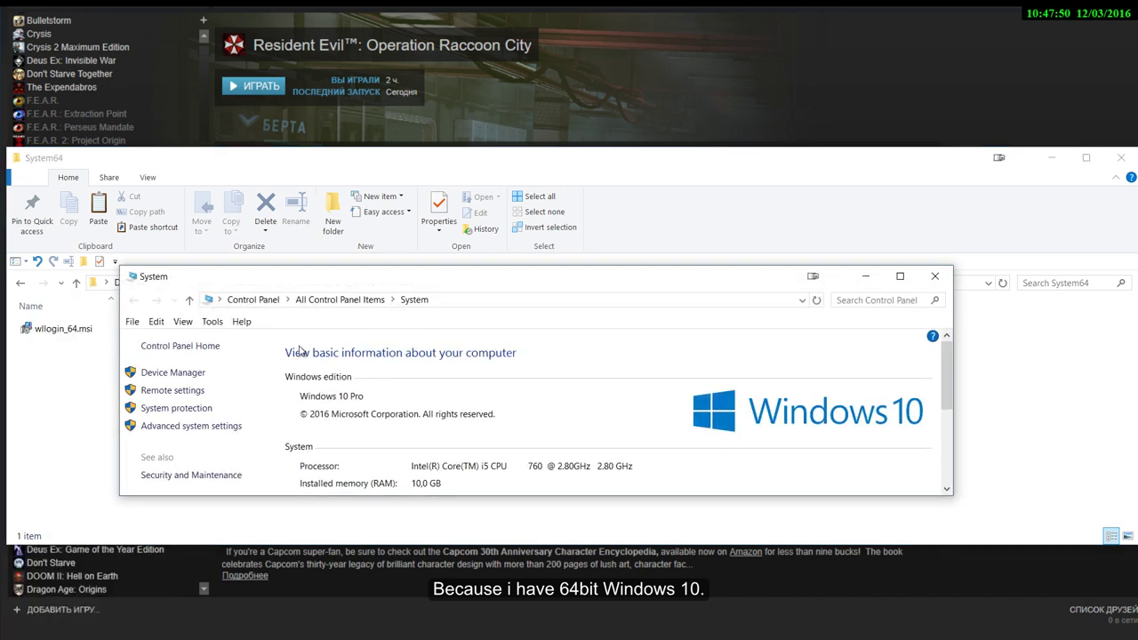
pyautogui.scroll(-1, 456, 392)
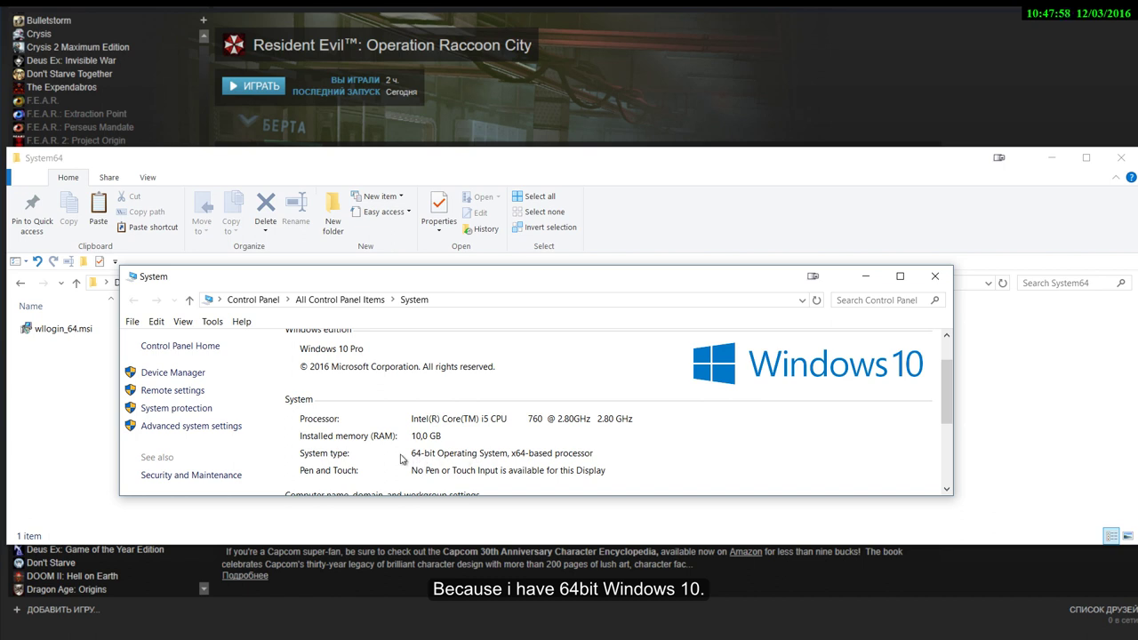
pyautogui.click(934, 276)
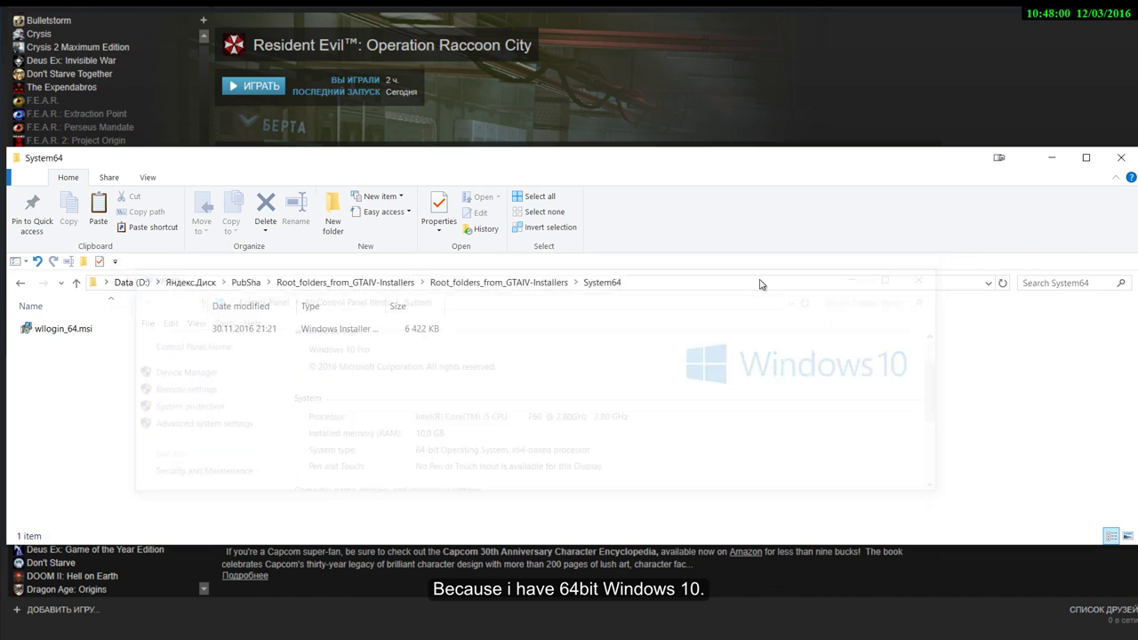
# Step: Run the wllogin_64.msi installer from the System64 folder and return to the parent installers folder
pyautogui.doubleClick(68, 329)
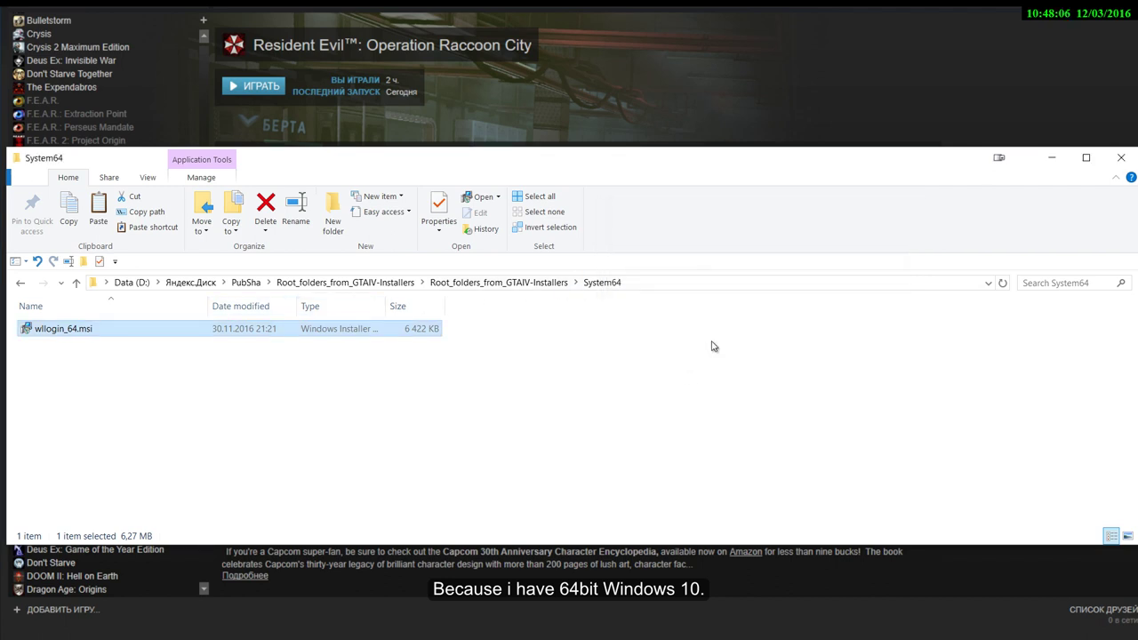
pyautogui.click(642, 386)
pyautogui.press('BackSpace')
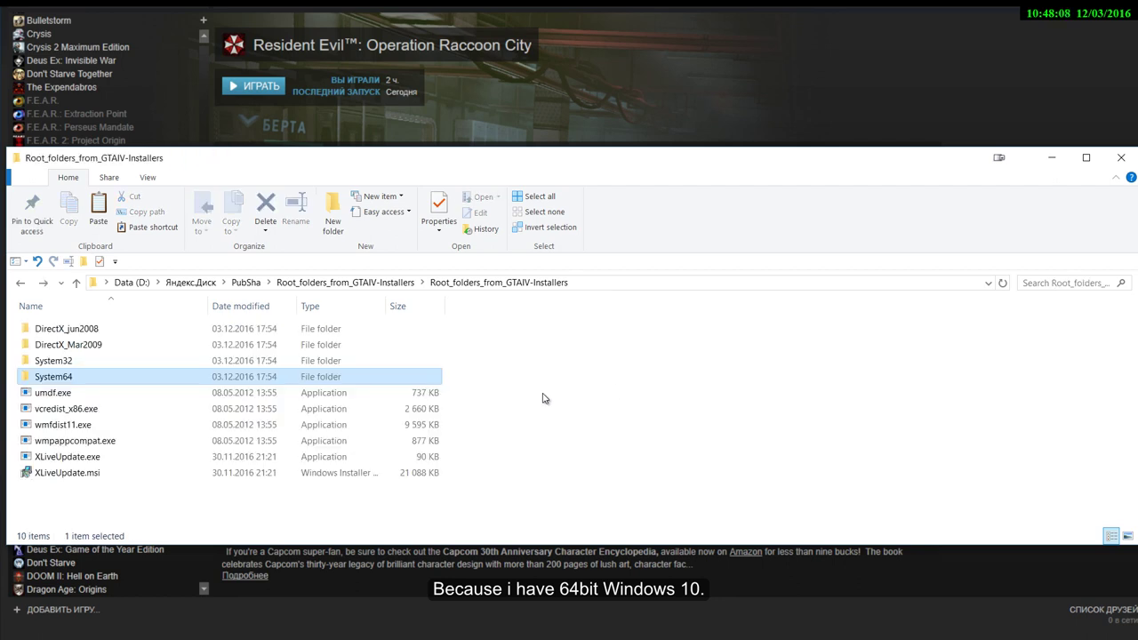
# Step: Select XLiveUpdate.exe, and install the Microsoft Visual C++ 2005 SP1 Redistributable from vcredist_x86.exe, accepting its license agreement
pyautogui.click(147, 459)
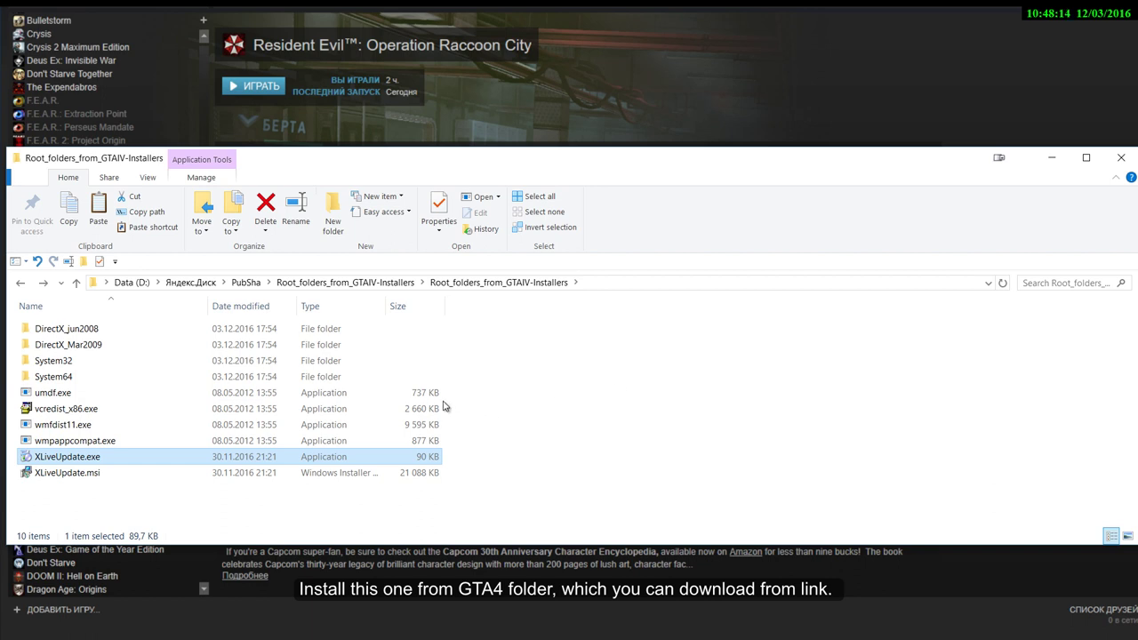
pyautogui.doubleClick(62, 411)
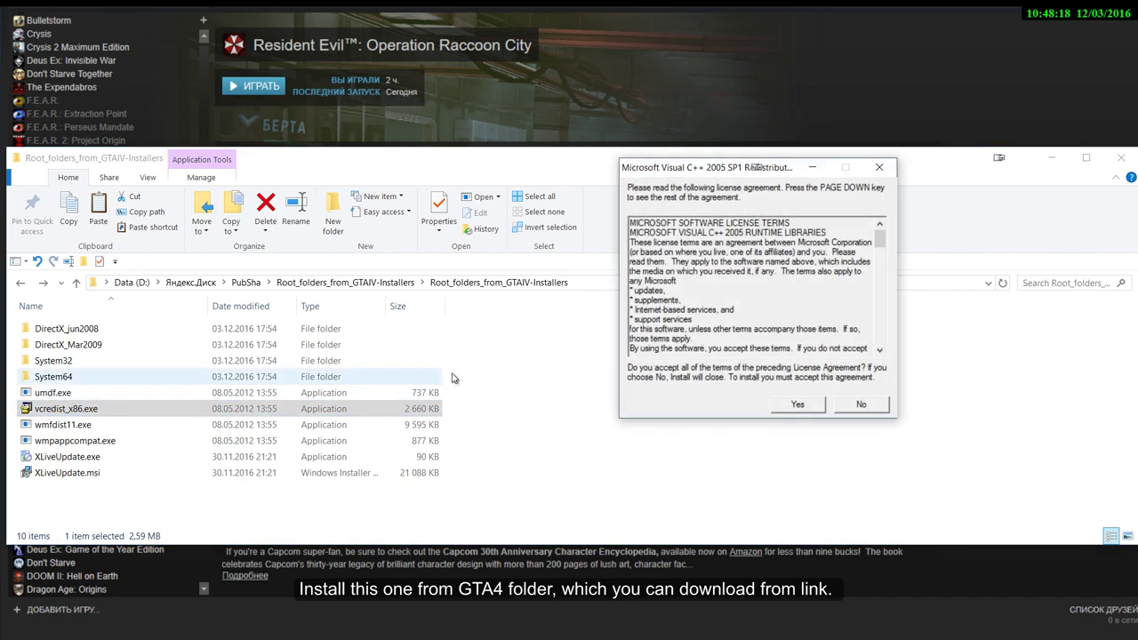
pyautogui.click(794, 403)
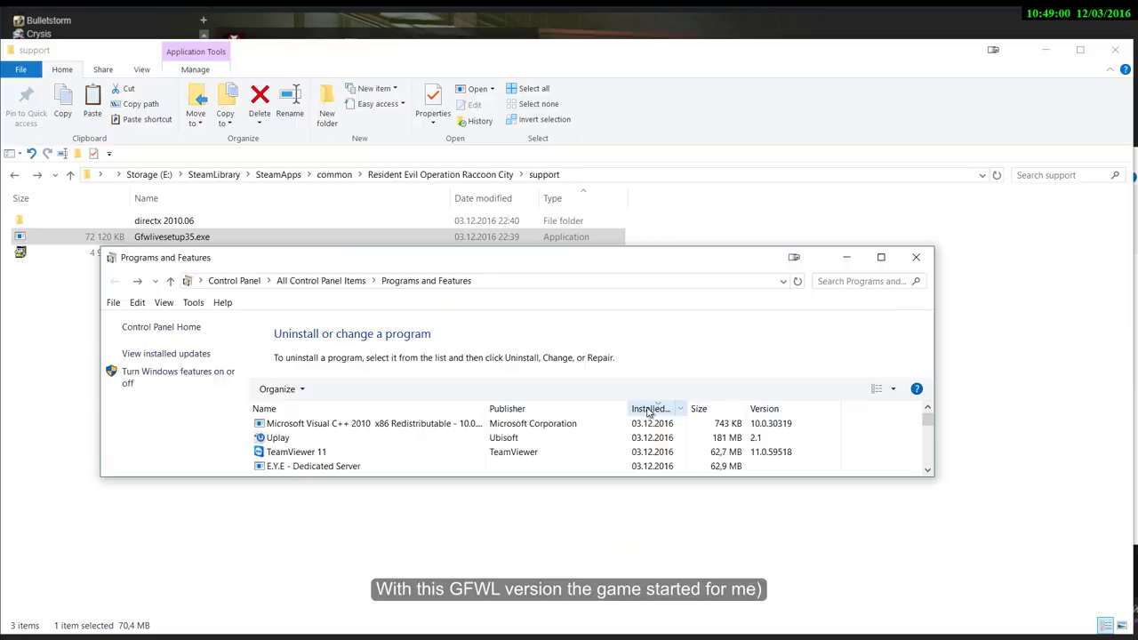
# Step: Check the version of Microsoft Games for Windows - LIVE Redistributable among the installed programs, sorting by install date and searching for LIVE
pyautogui.click(651, 427)
pyautogui.click(651, 426)
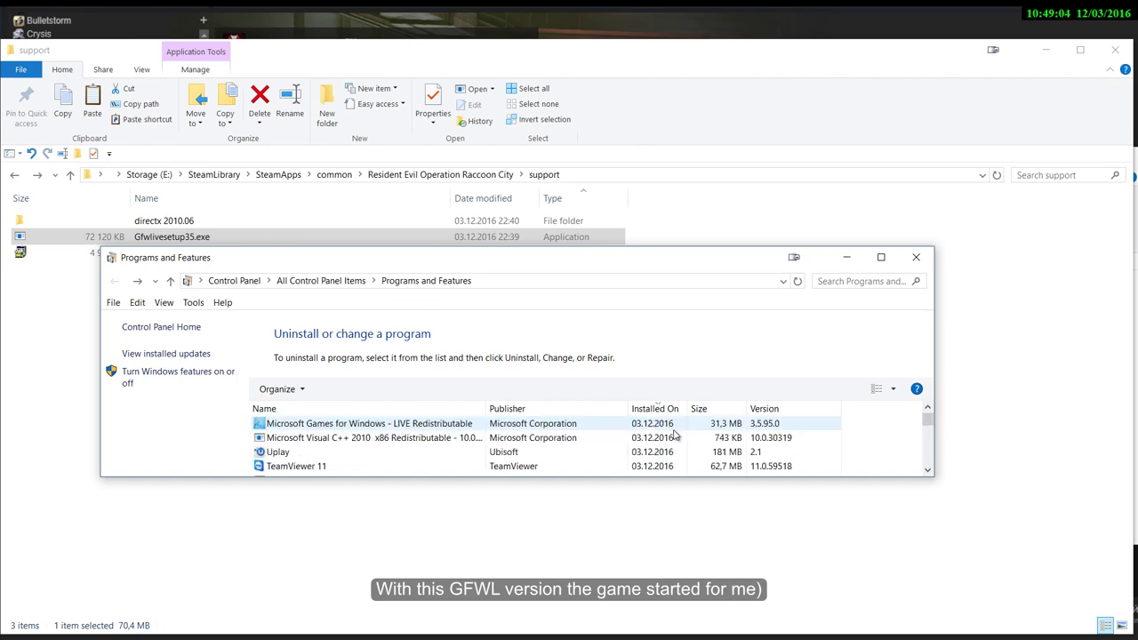
pyautogui.click(468, 426)
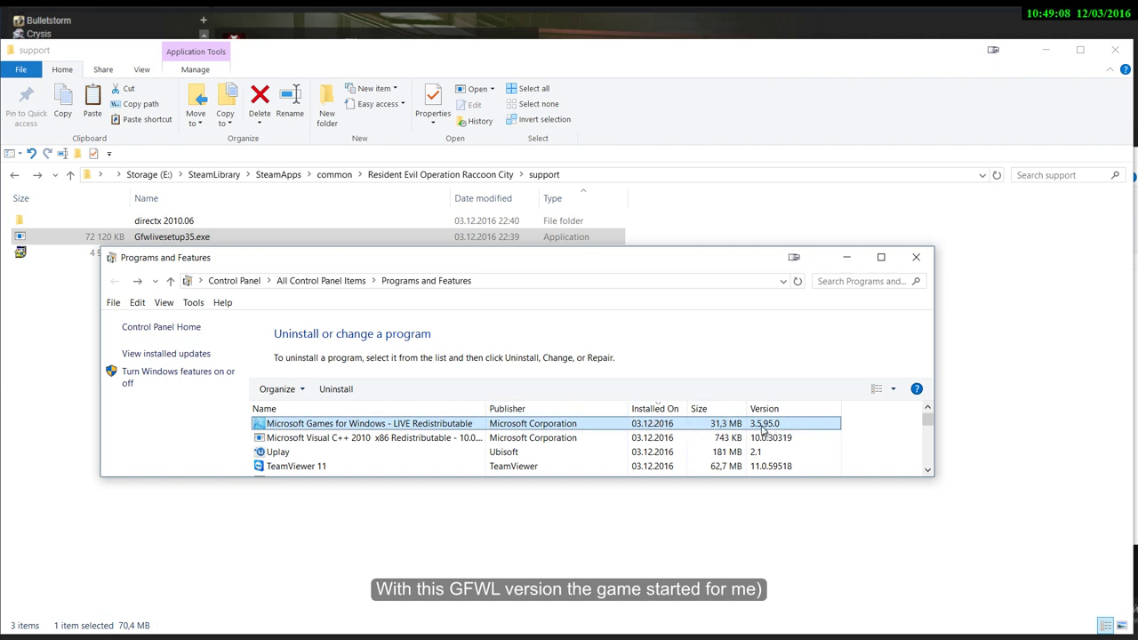
pyautogui.click(851, 280)
pyautogui.write('LIVE')
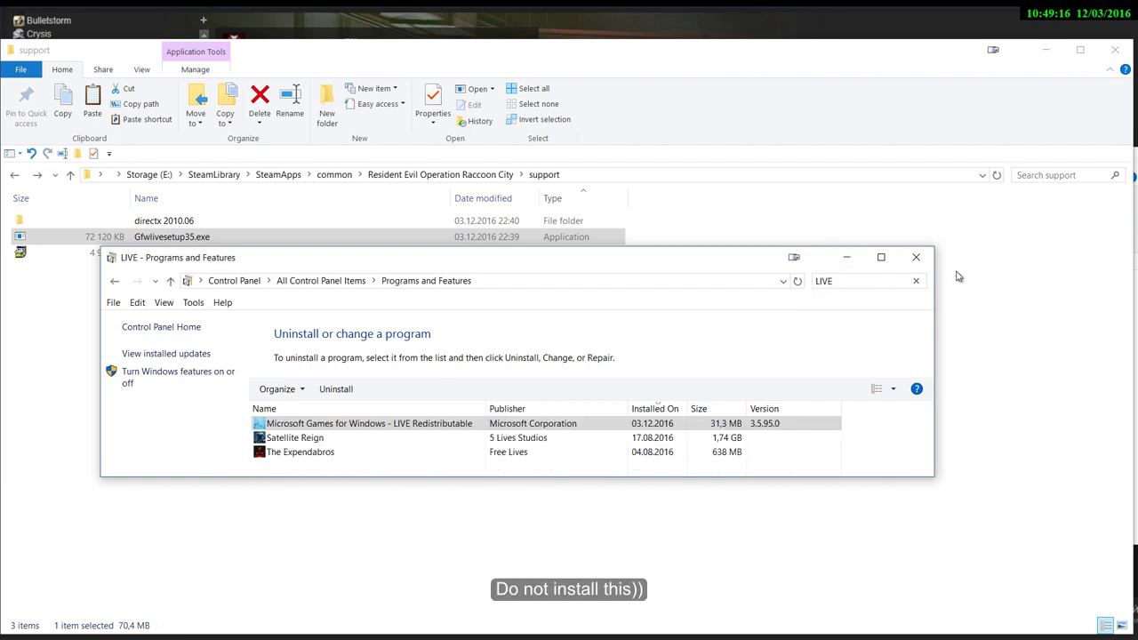
# Step: Check the file details of Gfwlivesetup35.exe in the game's support folder without running it, and close the folder window
pyautogui.click(1011, 292)
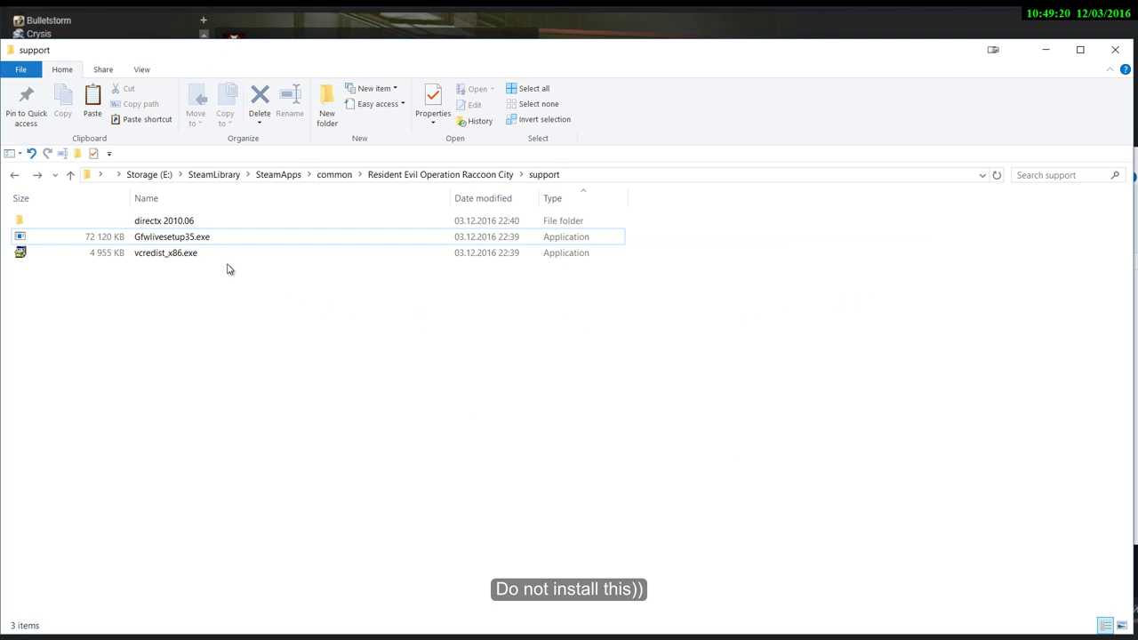
pyautogui.click(181, 243)
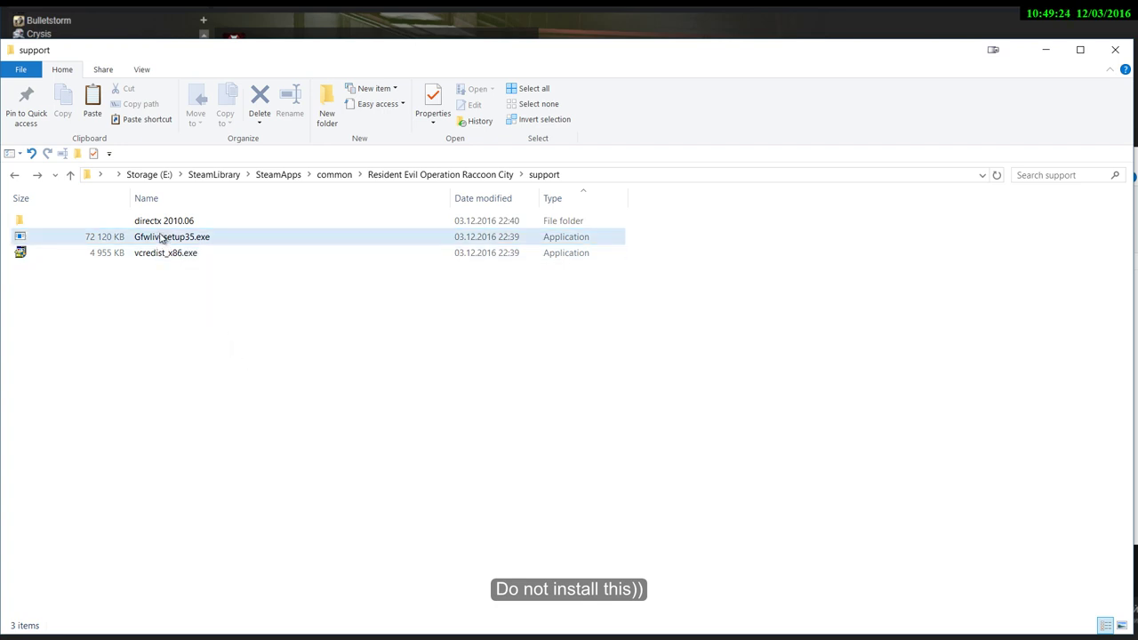
pyautogui.moveTo(160, 241)
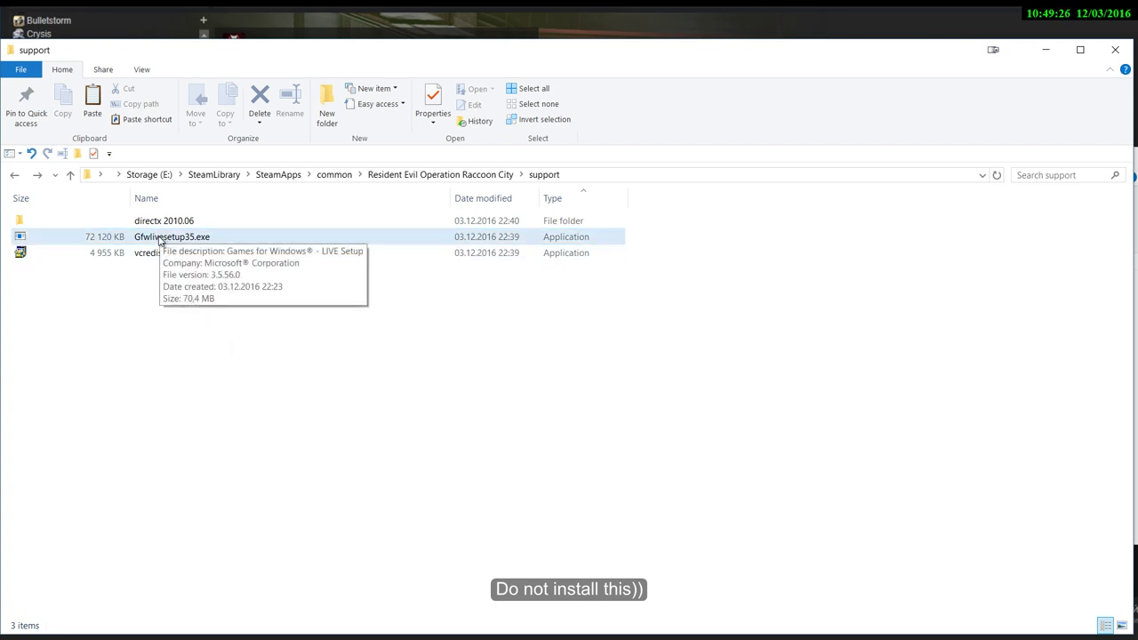
pyautogui.click(272, 376)
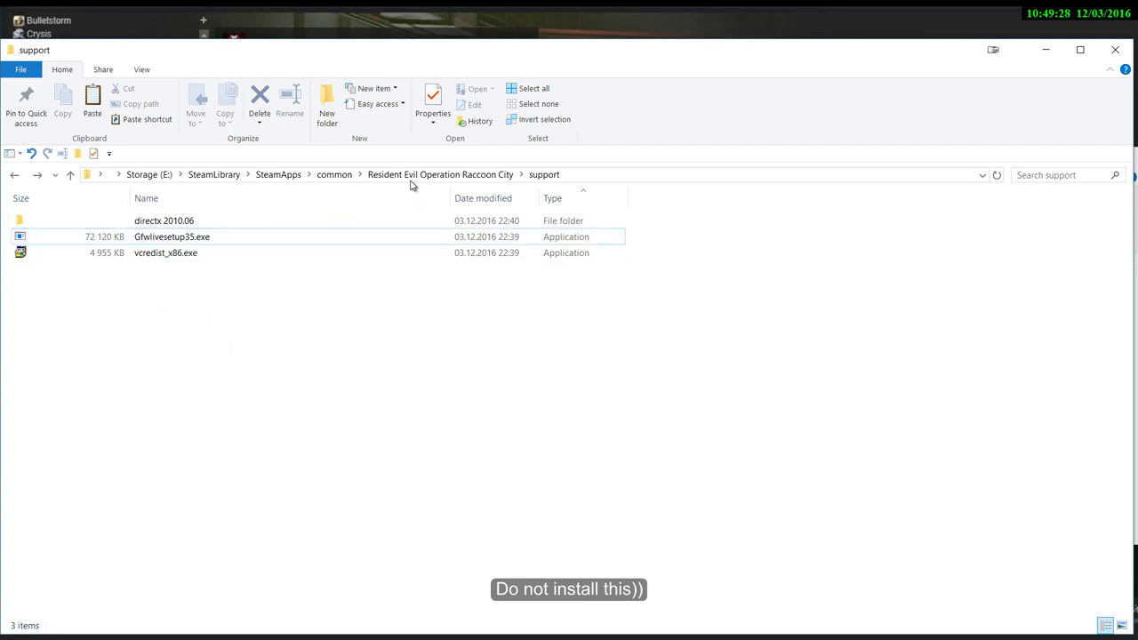
pyautogui.hotkey('alt', 'F4')
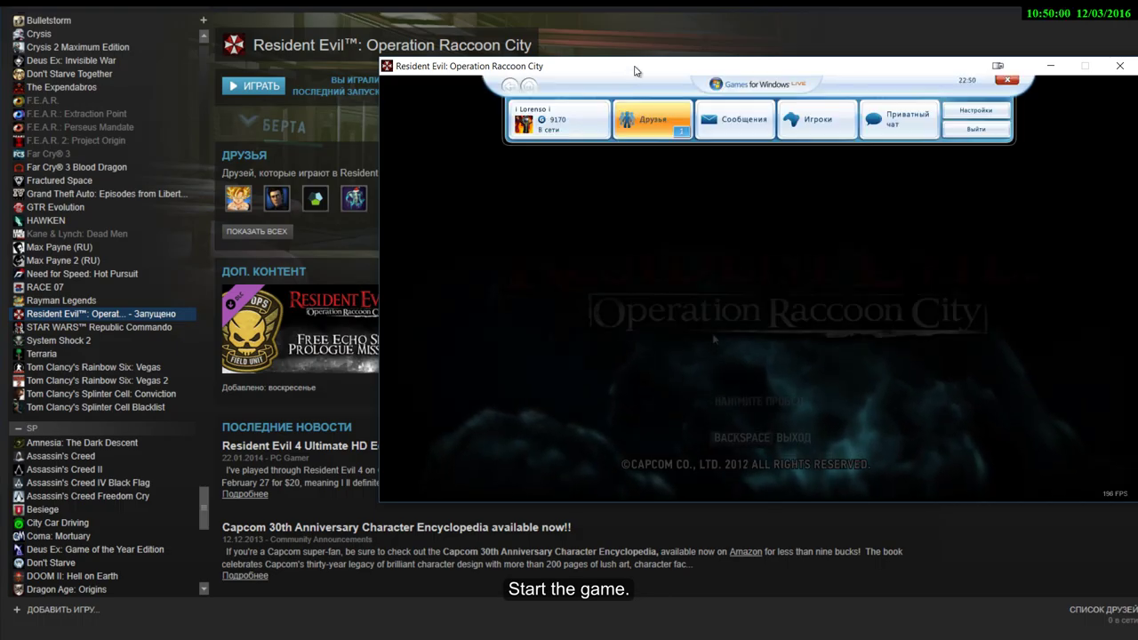
# Step: View the Resident Evil: ORC achievements in the running game's Games for Windows - LIVE overlay, and exit the game
pyautogui.press('Home')
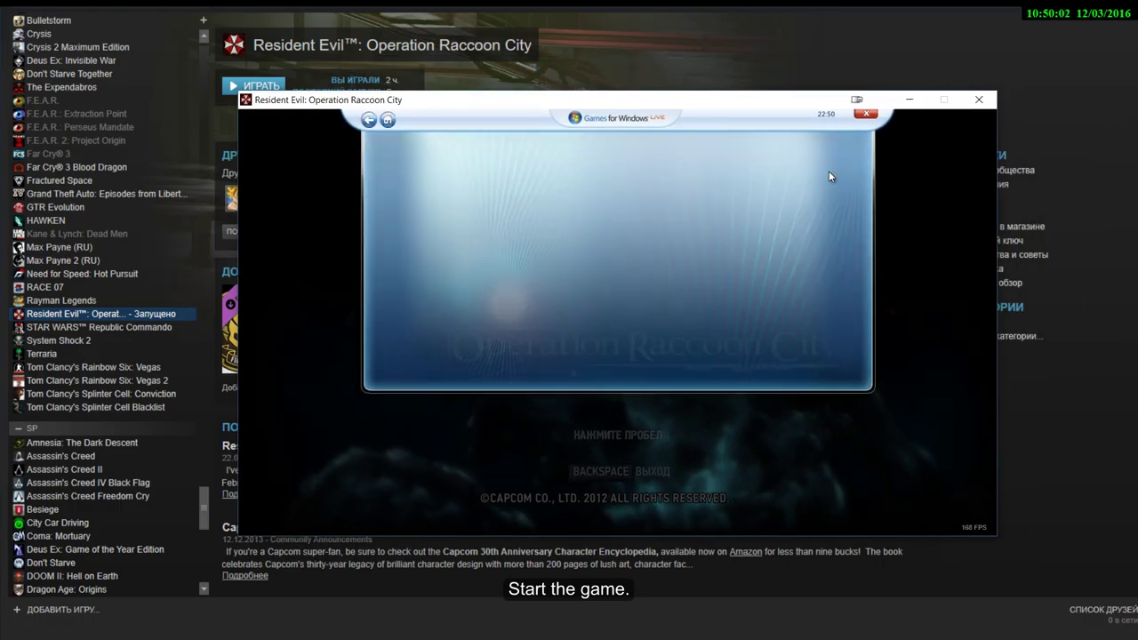
pyautogui.click(800, 188)
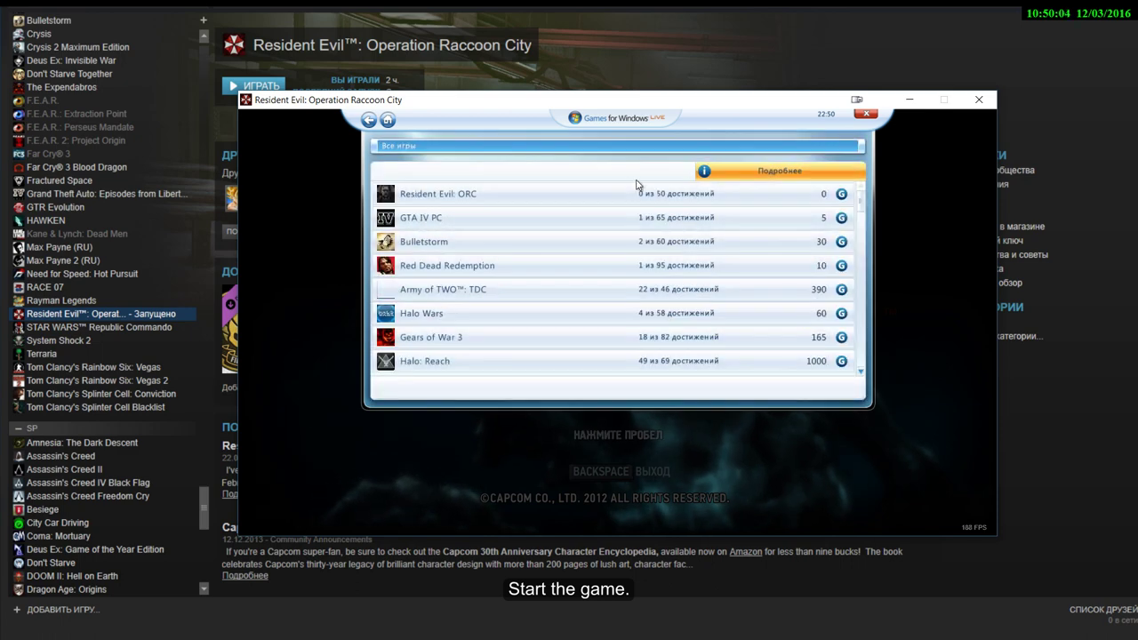
pyautogui.click(569, 193)
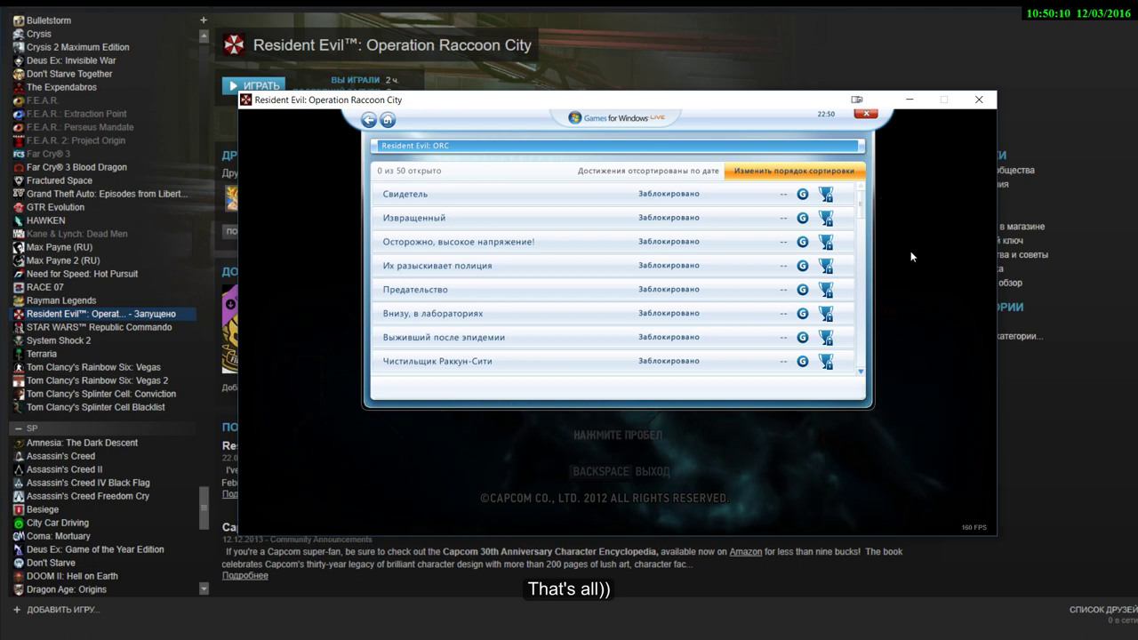
pyautogui.click(869, 117)
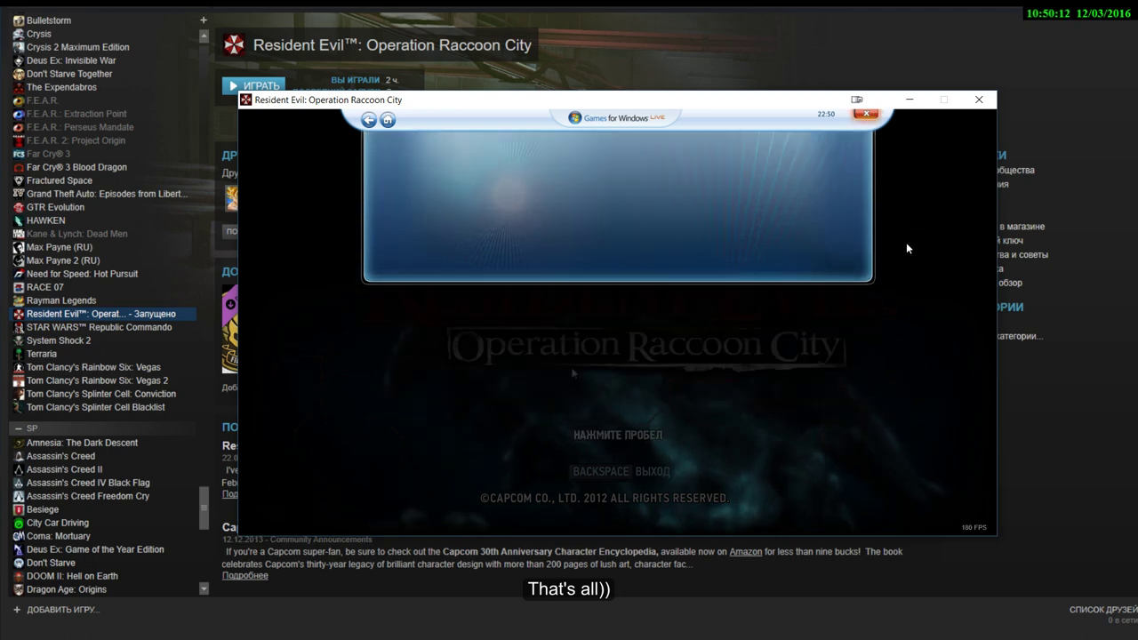
pyautogui.press('BackSpace')
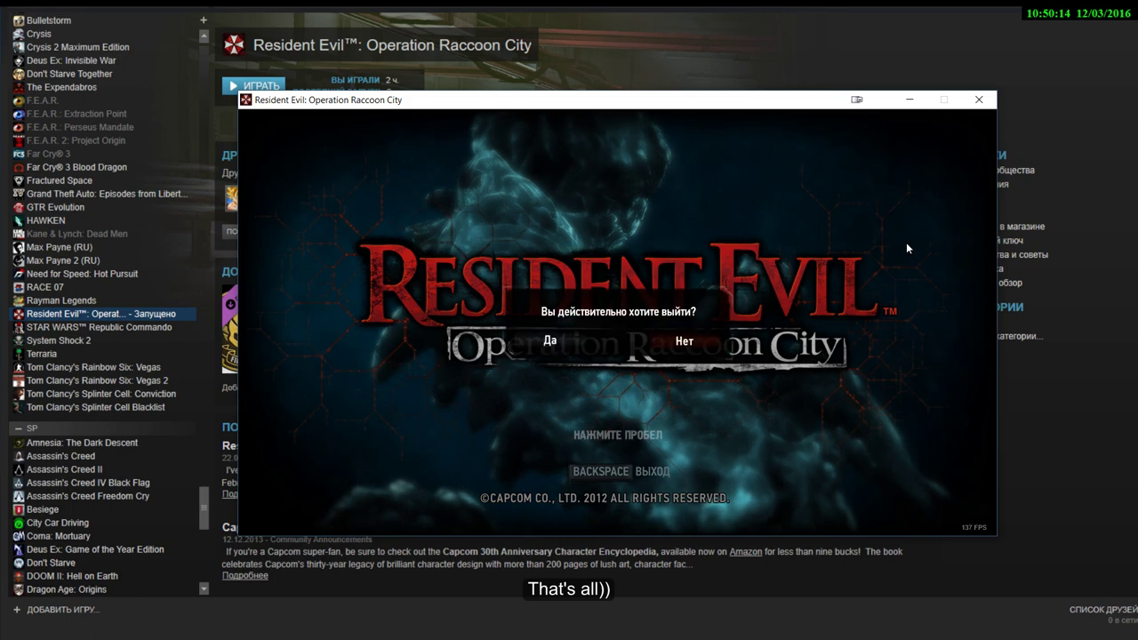
pyautogui.press('Return')
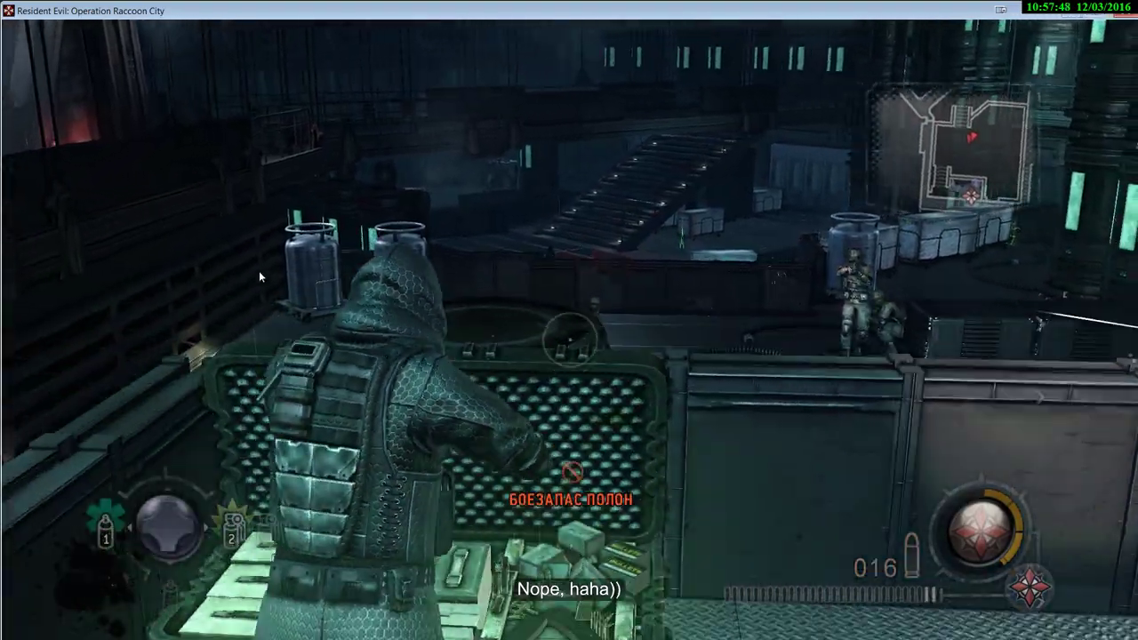
pyautogui.press('w')
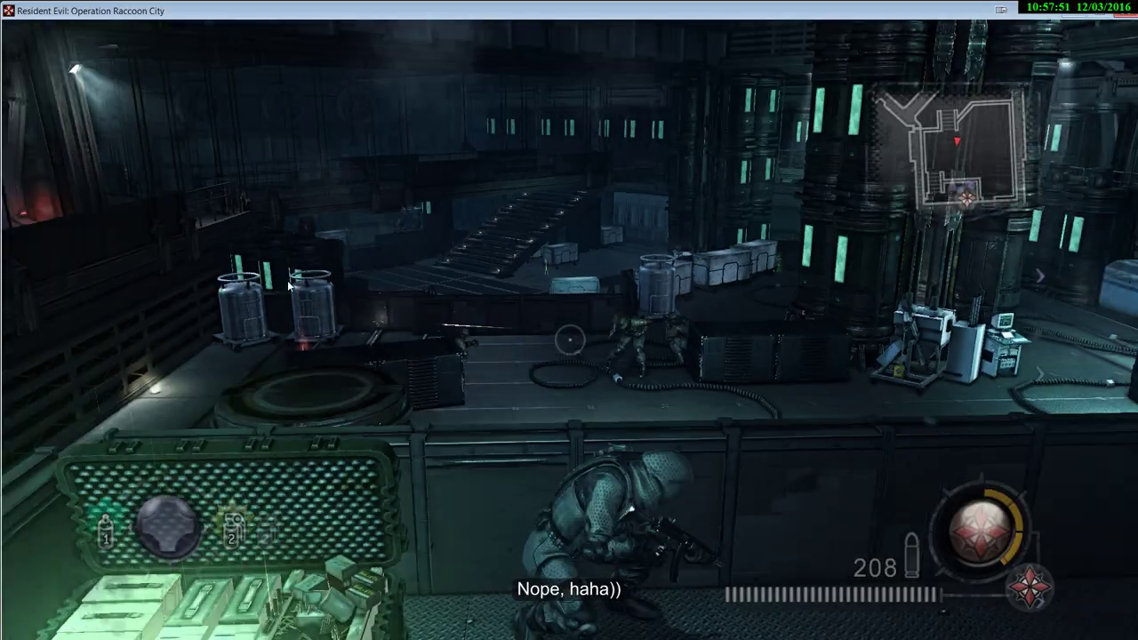
pyautogui.rightClick(287, 281)
pyautogui.click(311, 271)
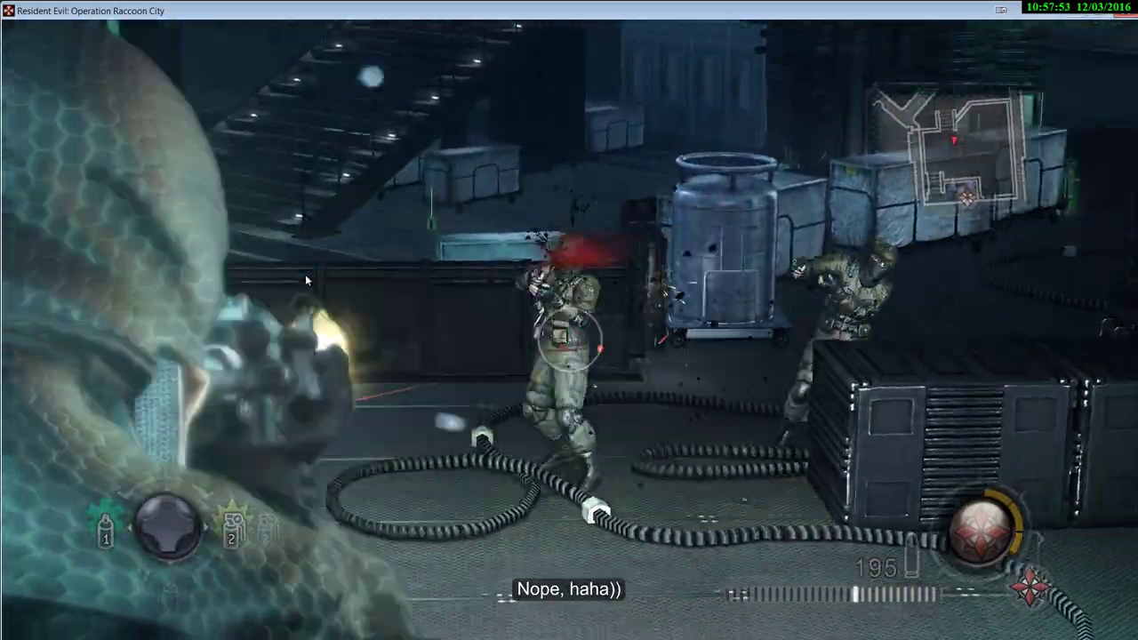
pyautogui.click(293, 283)
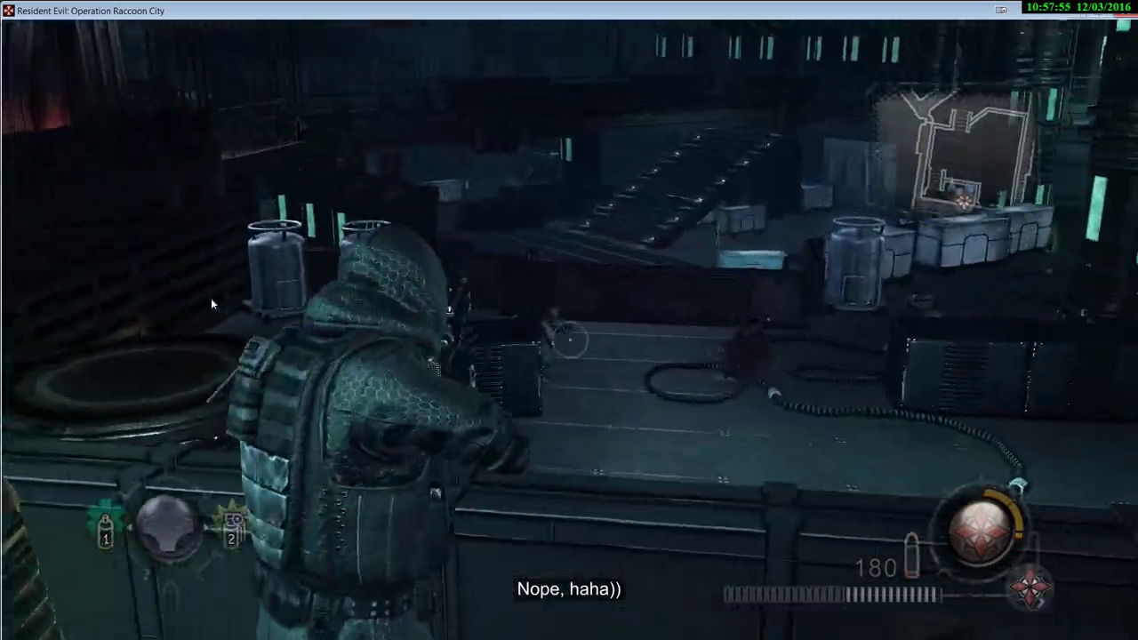
pyautogui.rightClick(210, 297)
pyautogui.click(203, 296)
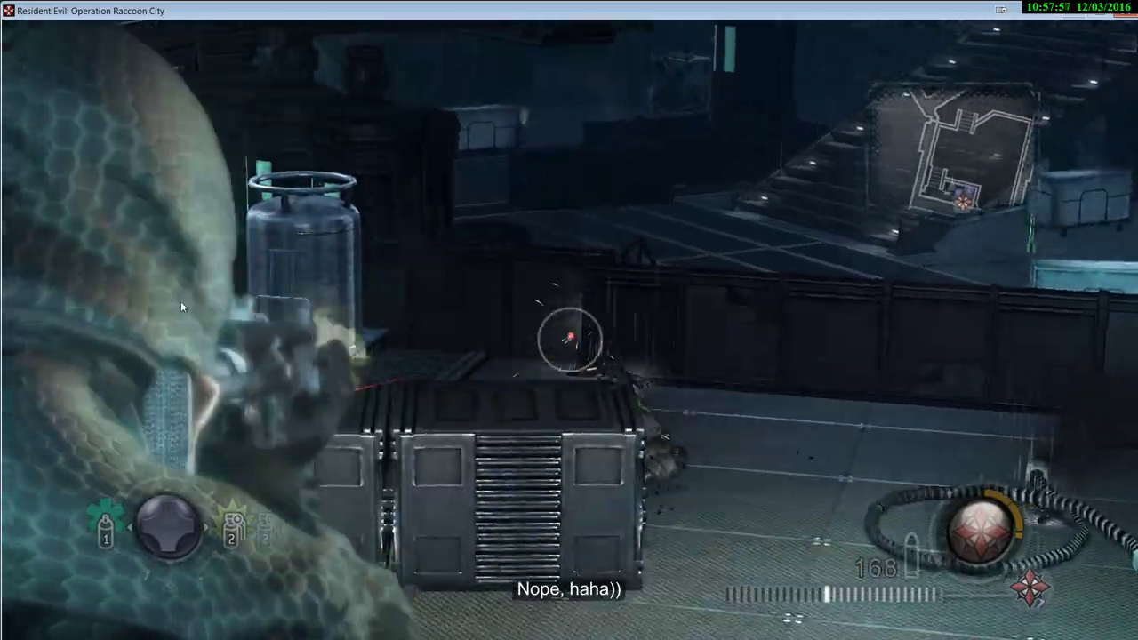
pyautogui.click(276, 348)
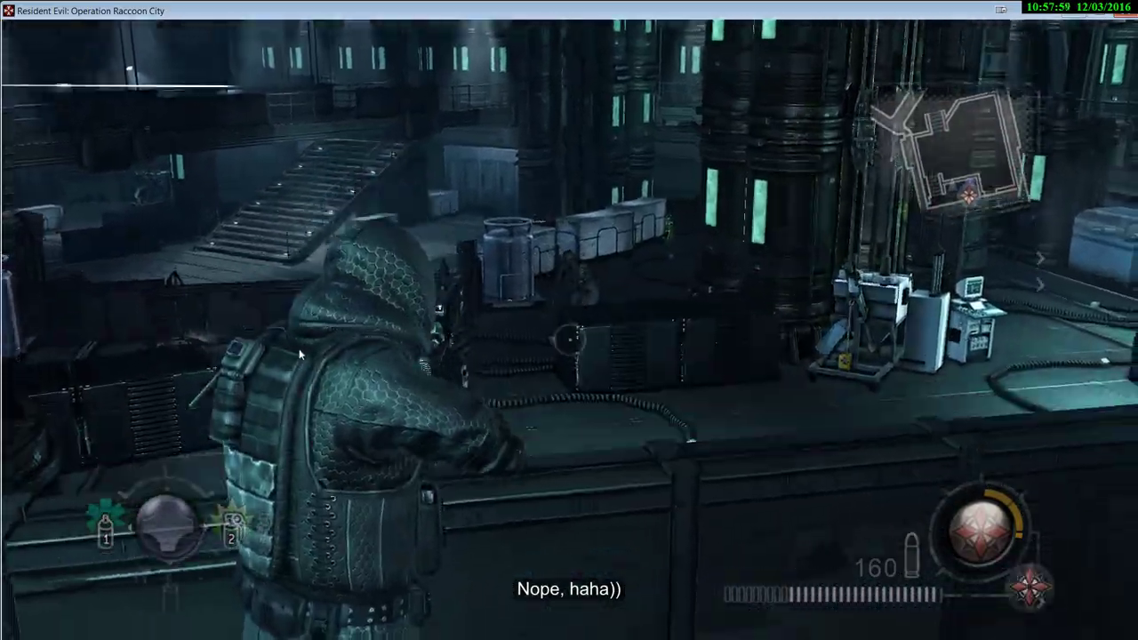
pyautogui.rightClick(298, 349)
pyautogui.click(300, 345)
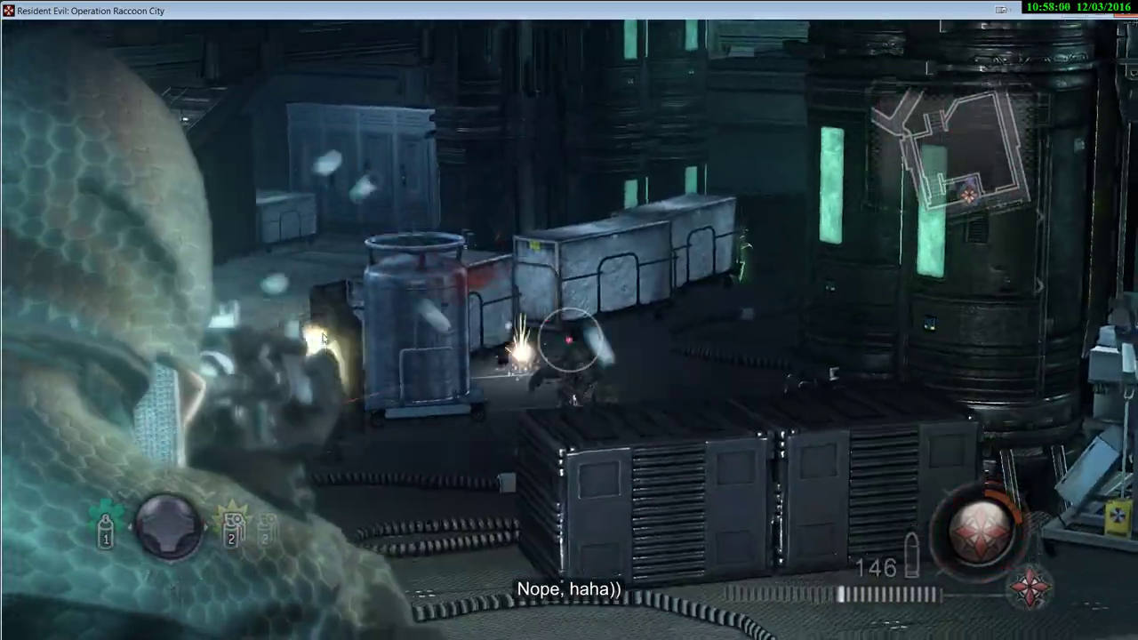